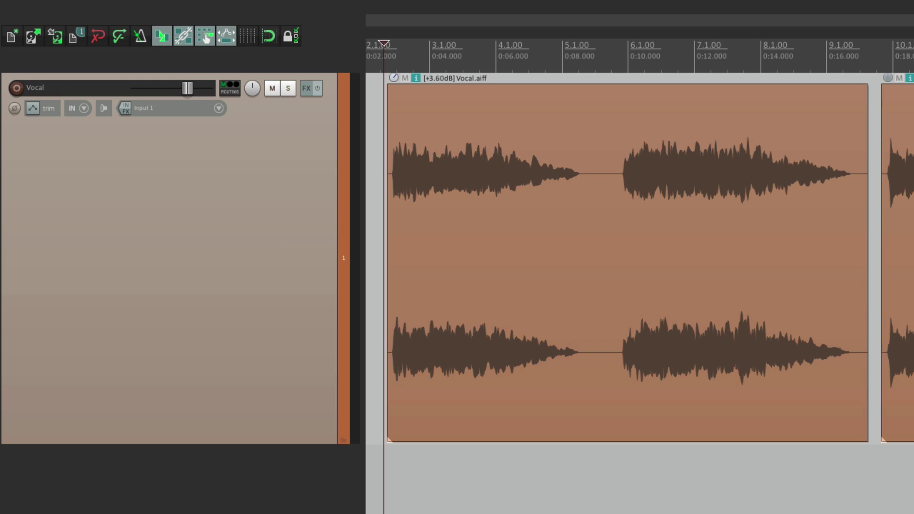
- Insert ReaPitch (Cockos) from the Cockos plugin list on the Vocal track, auditioning before and after
key(space)
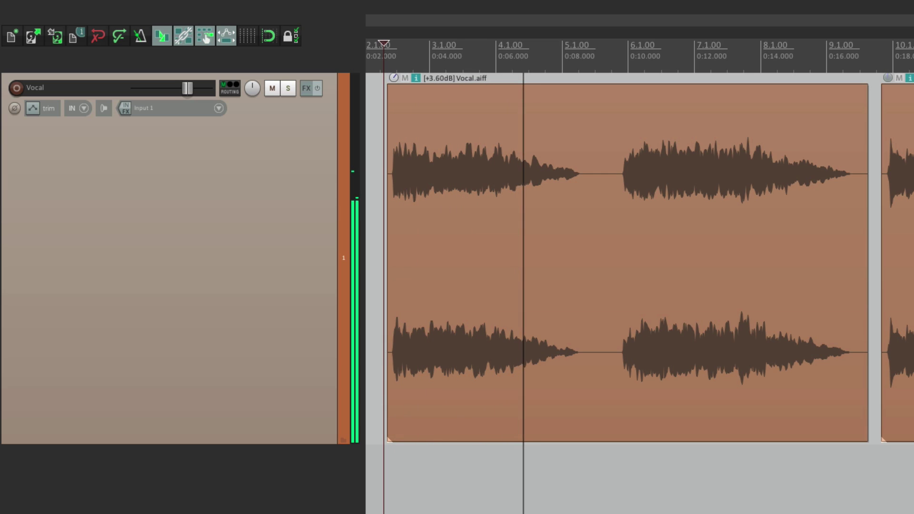
key(space)
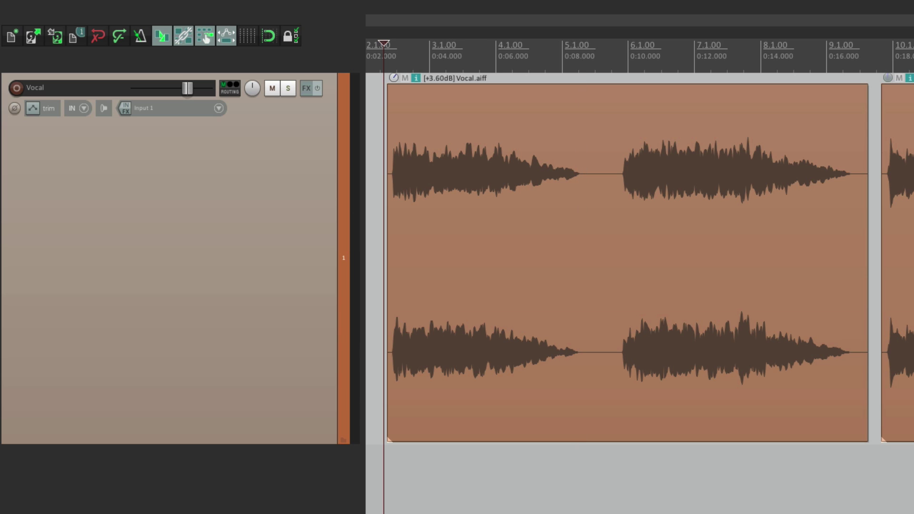
click(307, 89)
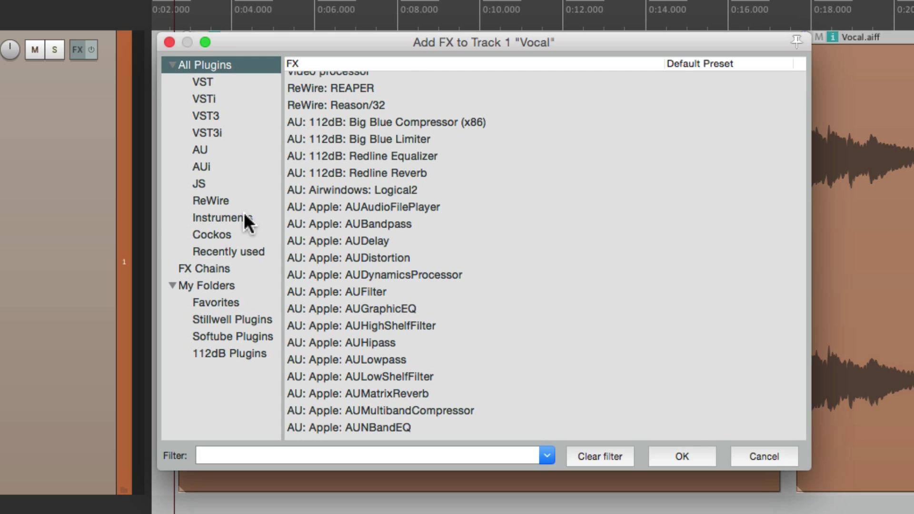
click(240, 234)
click(415, 207)
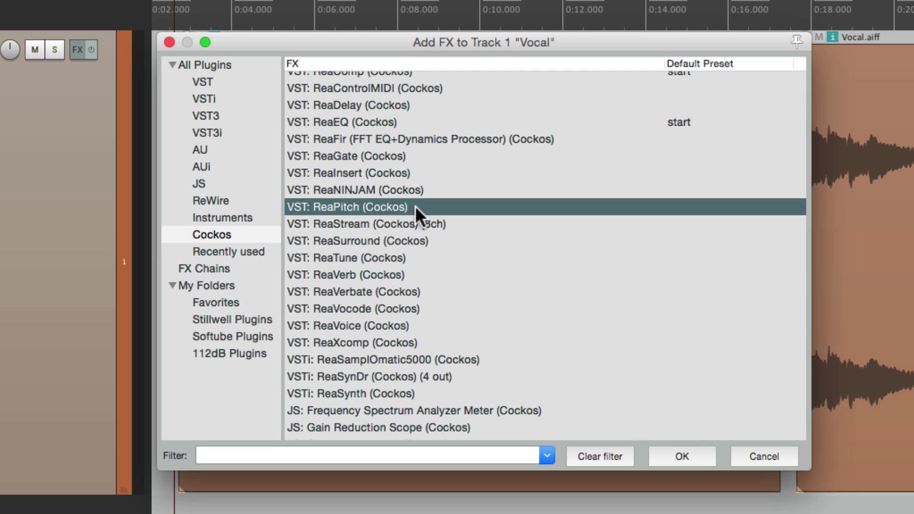
double_click(415, 206)
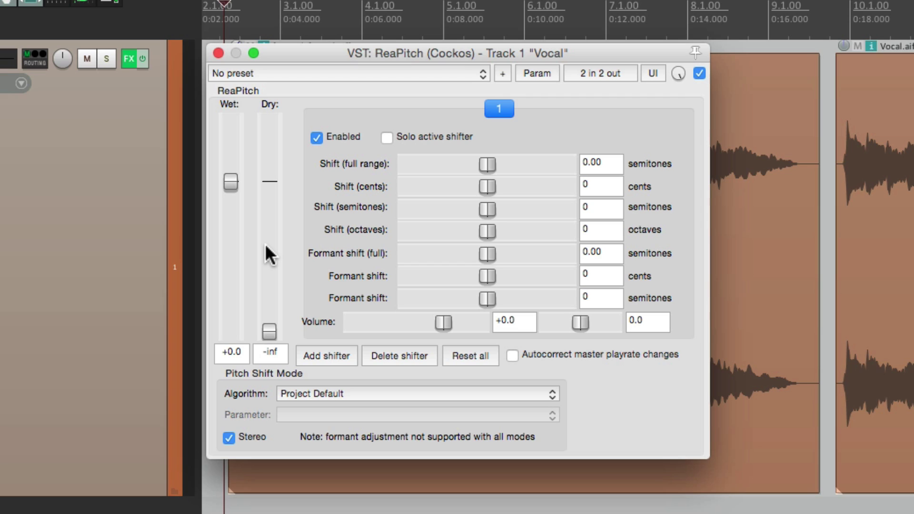
key(space)
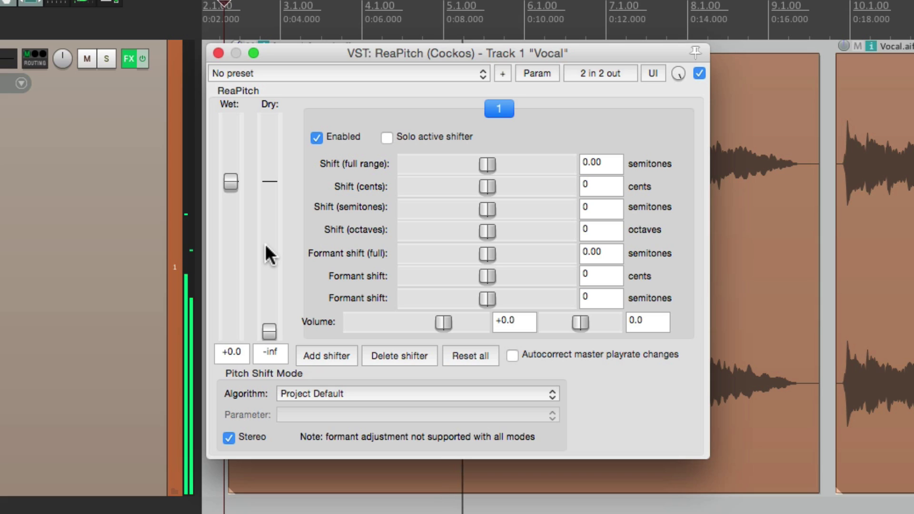
key(space)
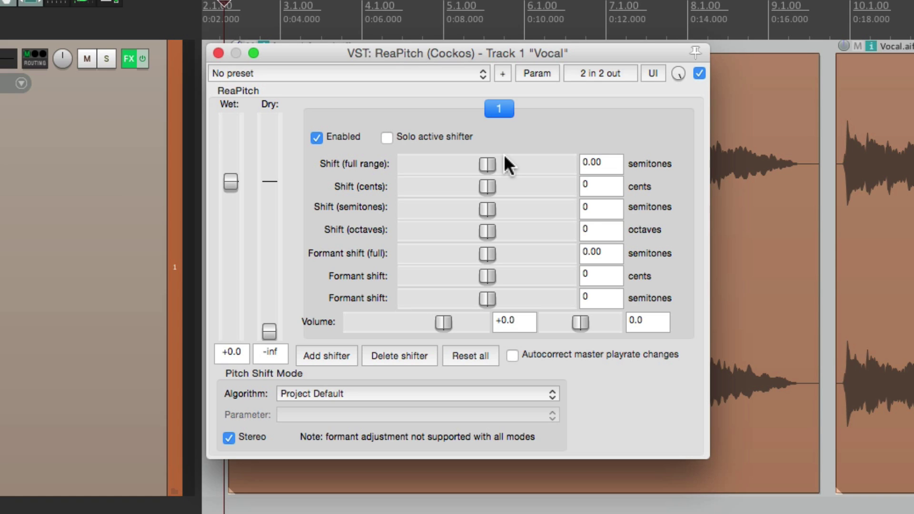
- Reset the full-range shift to 0.00 and audition a 1-semitone upward shift
drag(488, 164, 534, 163)
double_click(535, 162)
click(597, 208)
text(1)
key(Return)
key(space)
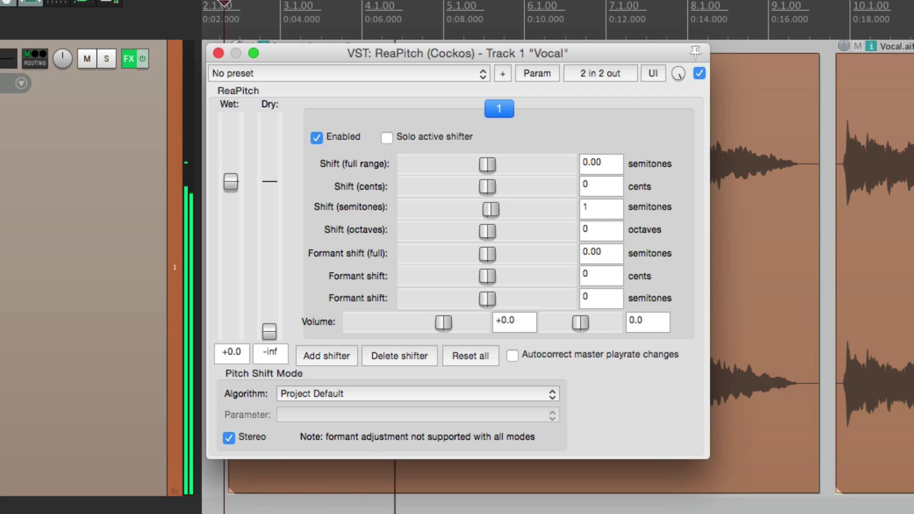
key(space)
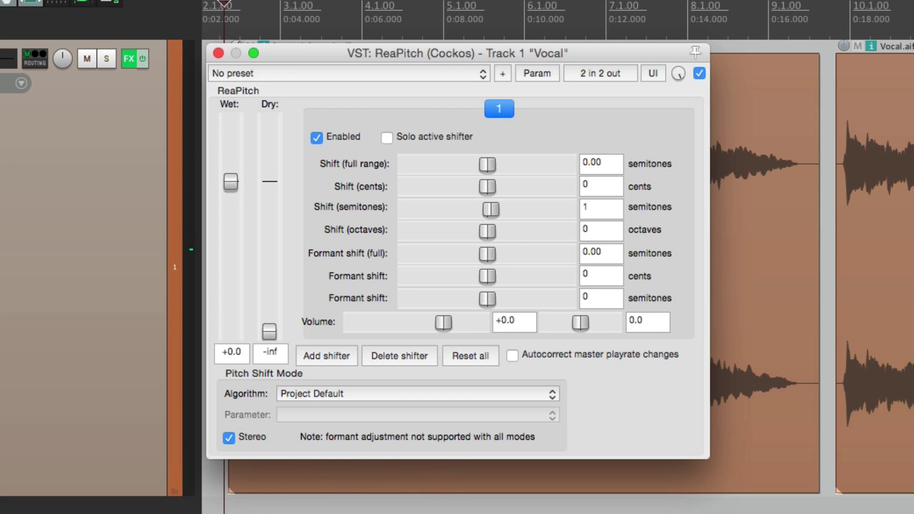
- Try a -1 semitone shift, then settle on +4 semitones (a major third) and listen
double_click(605, 208)
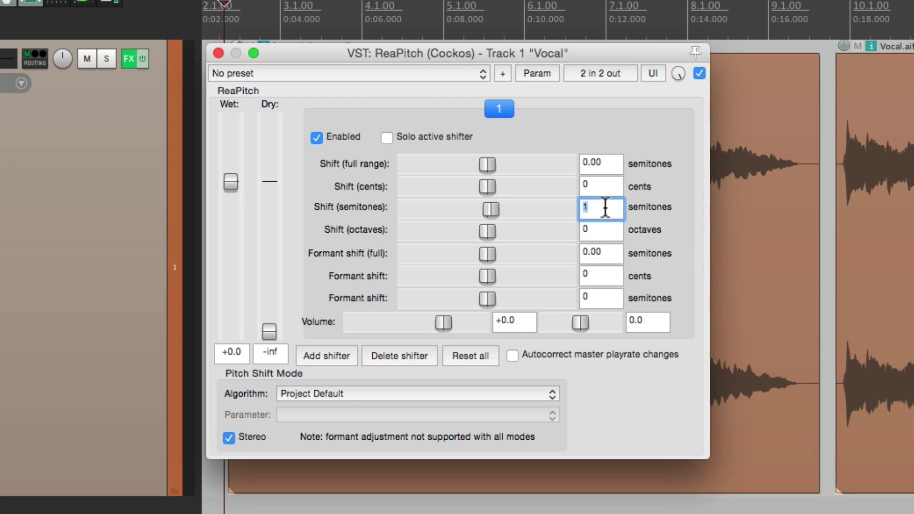
text(-1)
key(Return)
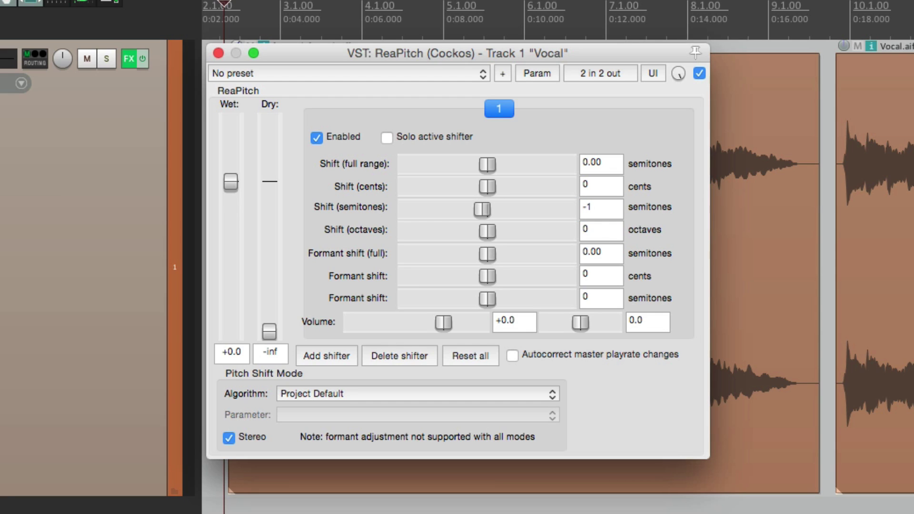
key(space)
click(614, 212)
text(4)
key(Return)
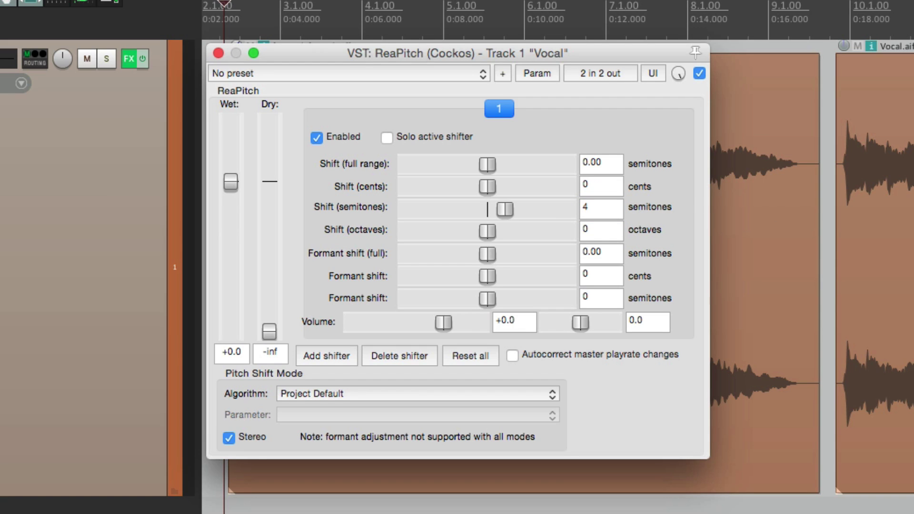
key(space)
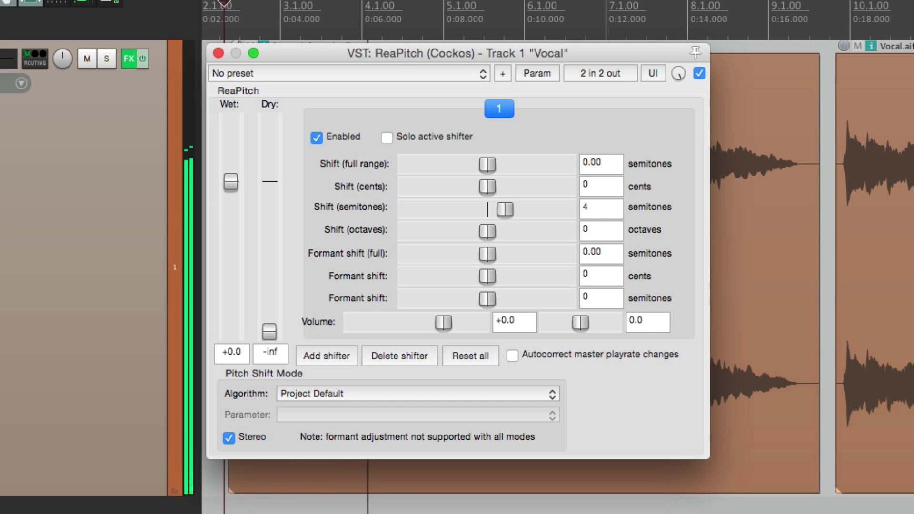
key(space)
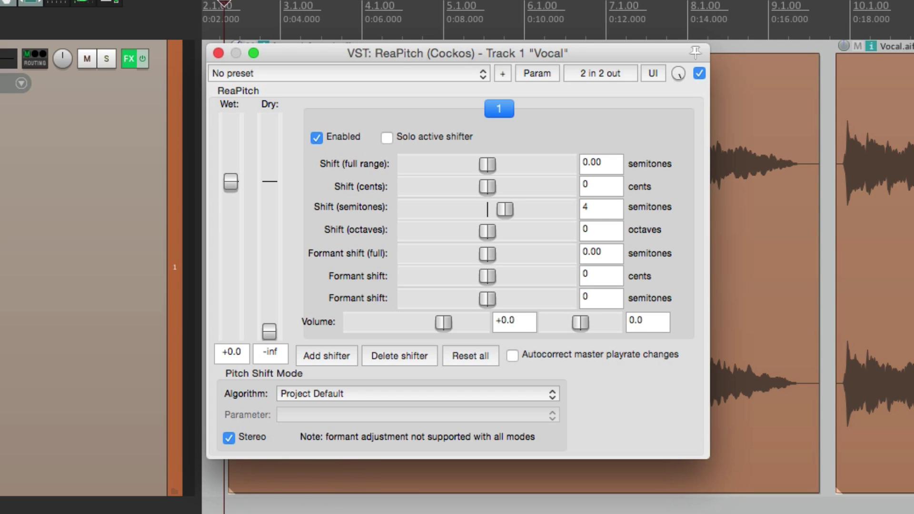
- Raise the Dry level to +0.0 dB and play the dry and shifted voices together
double_click(264, 329)
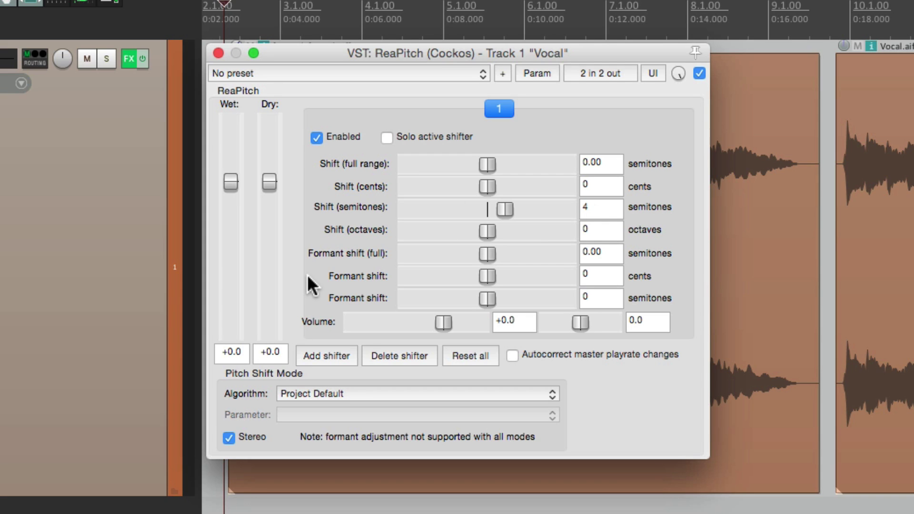
key(space)
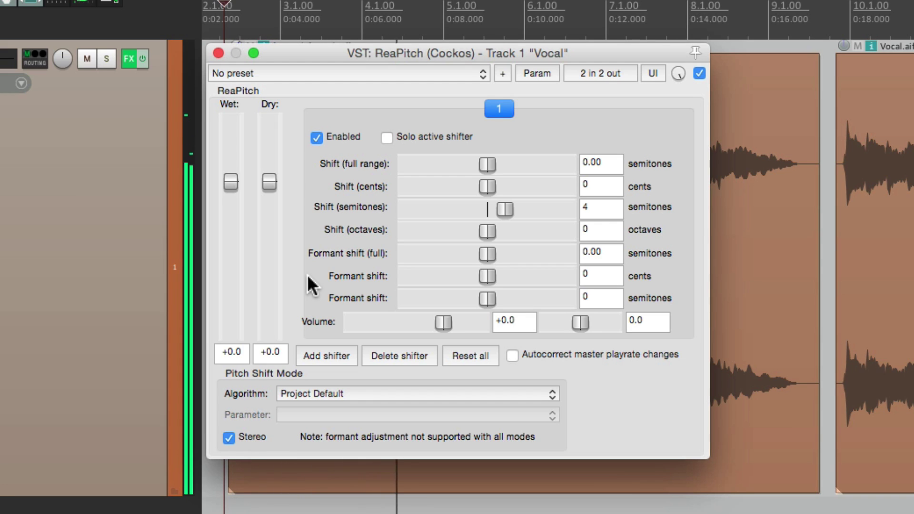
key(space)
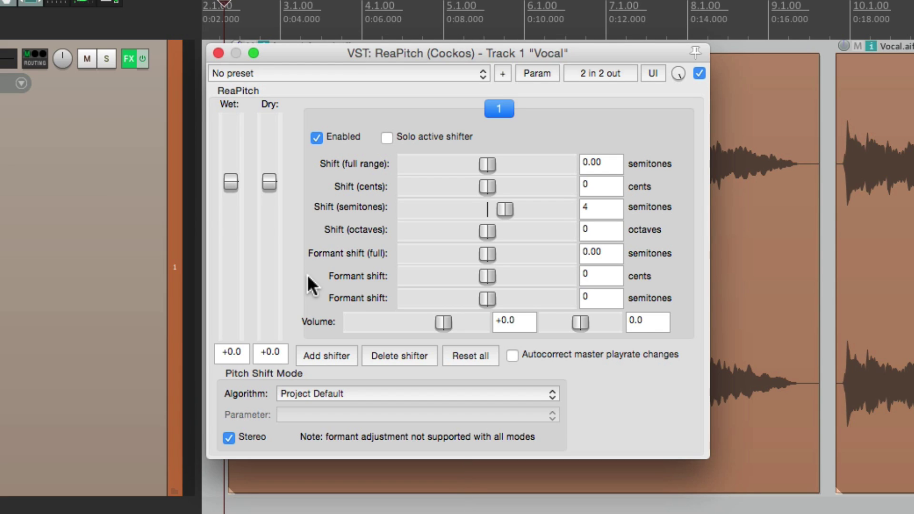
- Add shifters up to seven, then delete the extras so only two remain
click(337, 354)
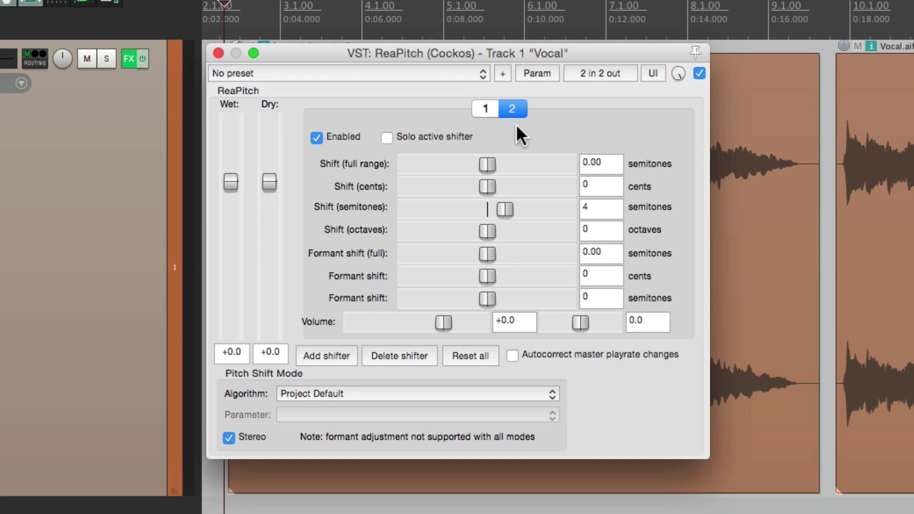
click(327, 357)
click(327, 357)
click(327, 357)
click(327, 357)
click(327, 356)
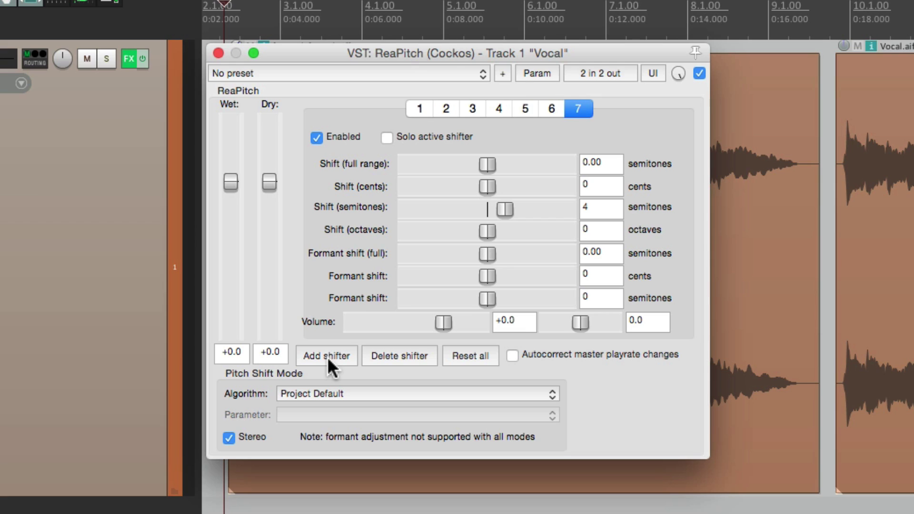
click(376, 357)
click(381, 358)
click(382, 358)
click(382, 358)
click(381, 358)
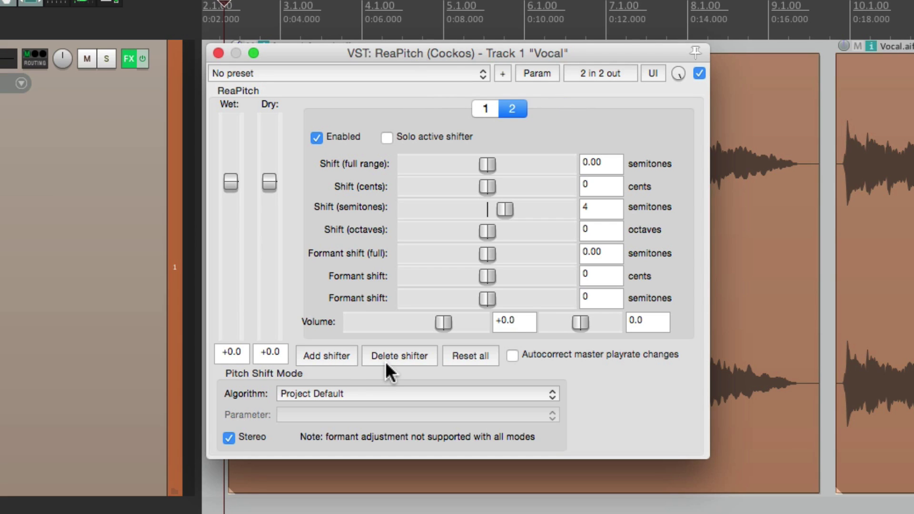
- Set the second shifter's semitone shift to 7 (a fifth) and play both harmonies
click(480, 109)
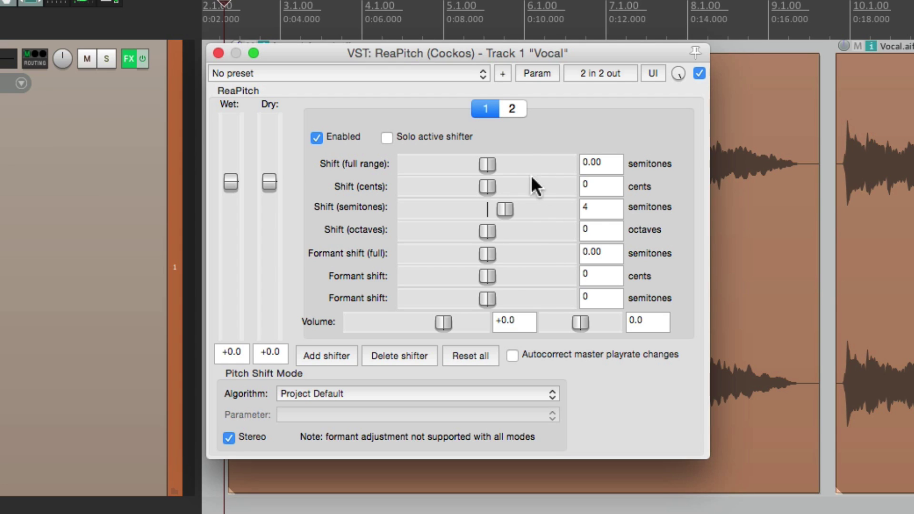
click(511, 110)
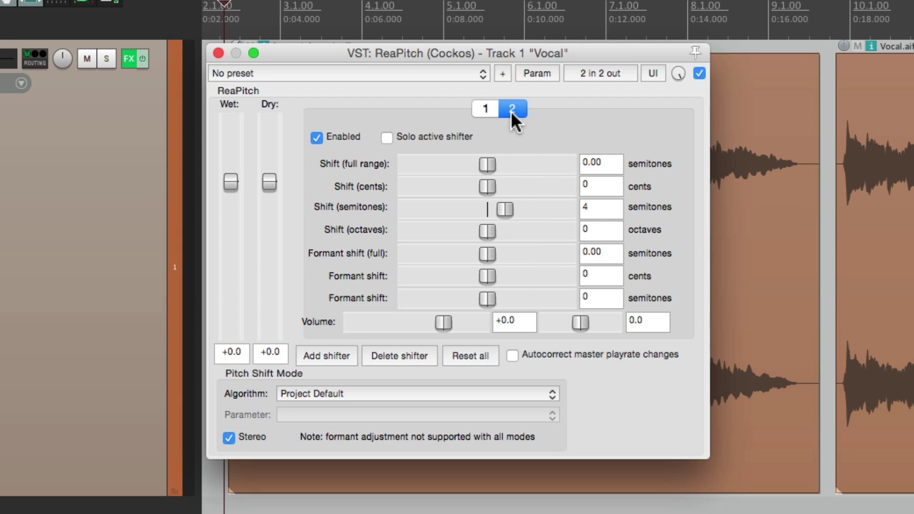
double_click(603, 205)
text(7)
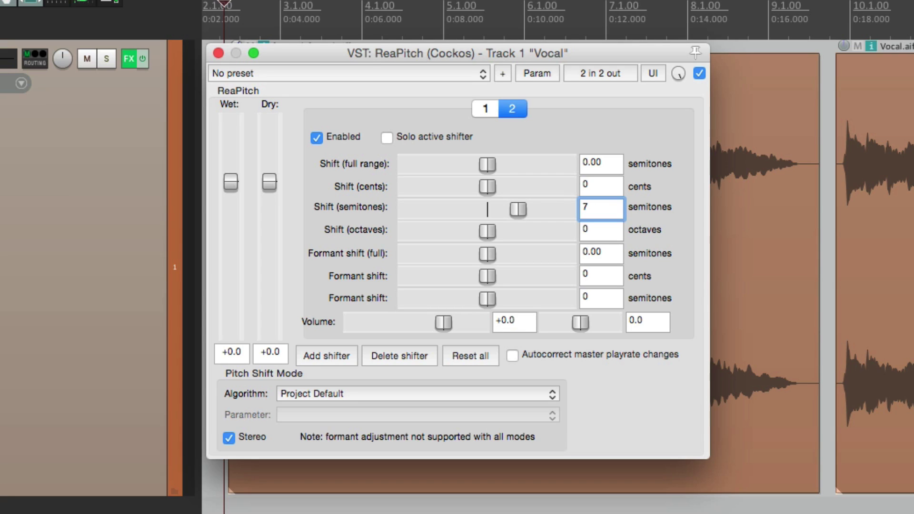
key(Return)
key(space)
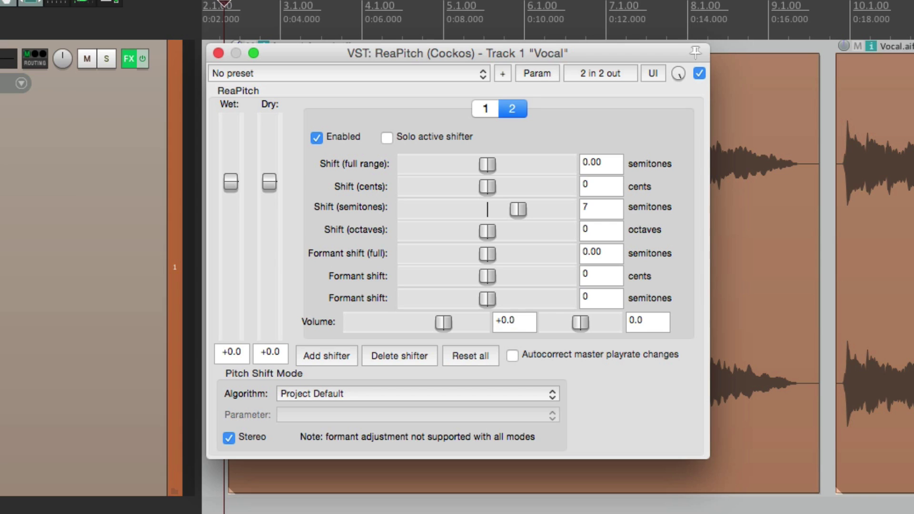
- Pan the 4-semitone first shifter fully left to -1.0 and audition the panned harmonies
click(493, 109)
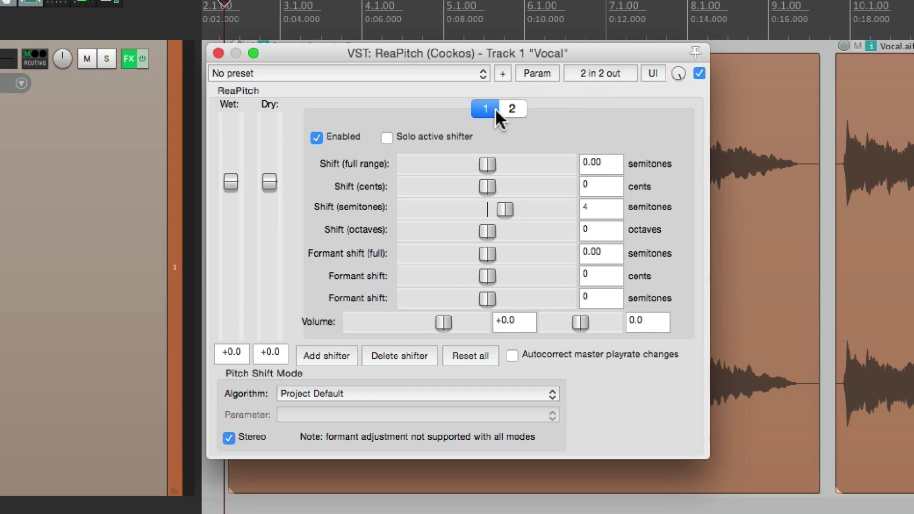
drag(575, 324, 539, 347)
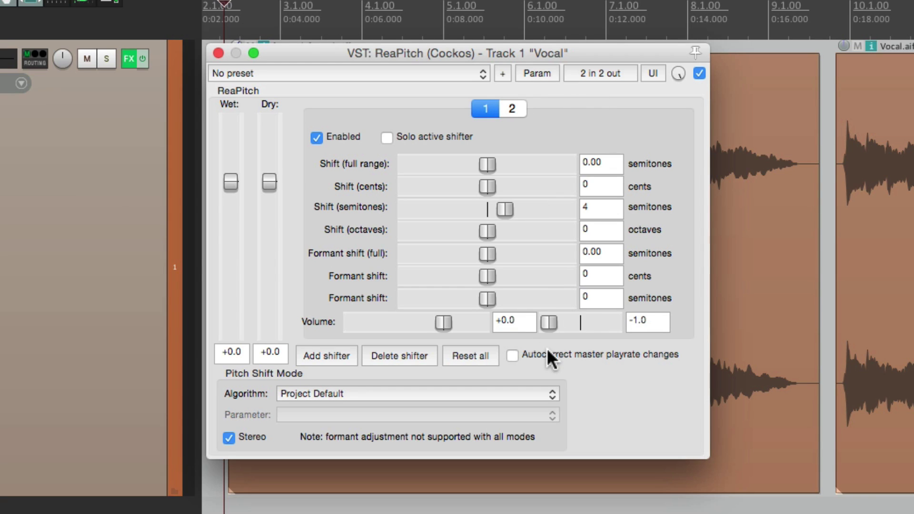
click(512, 109)
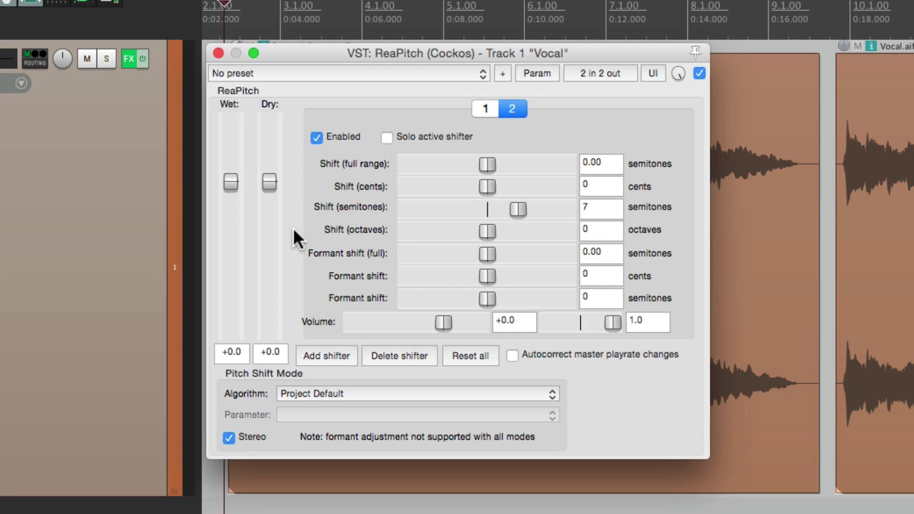
key(space)
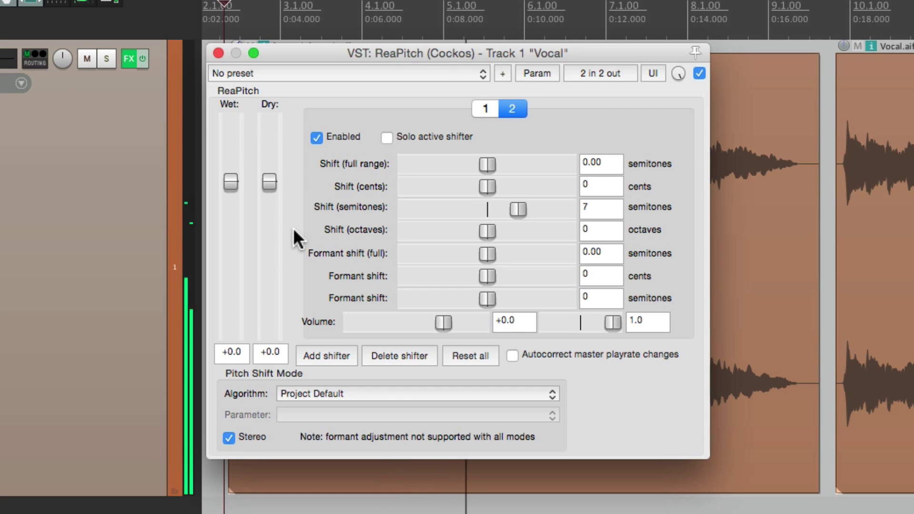
key(space)
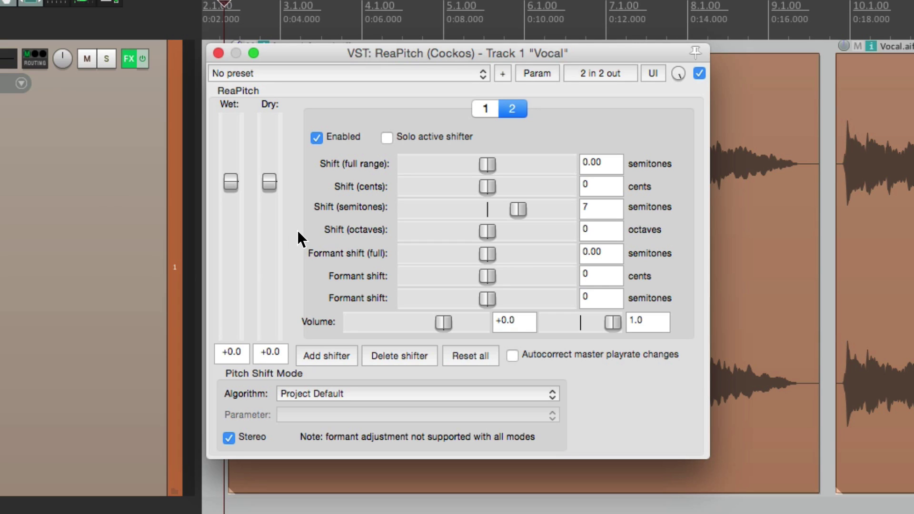
- Delete the second shifter, zero the semitone shift and pan, and try one octave up
click(395, 363)
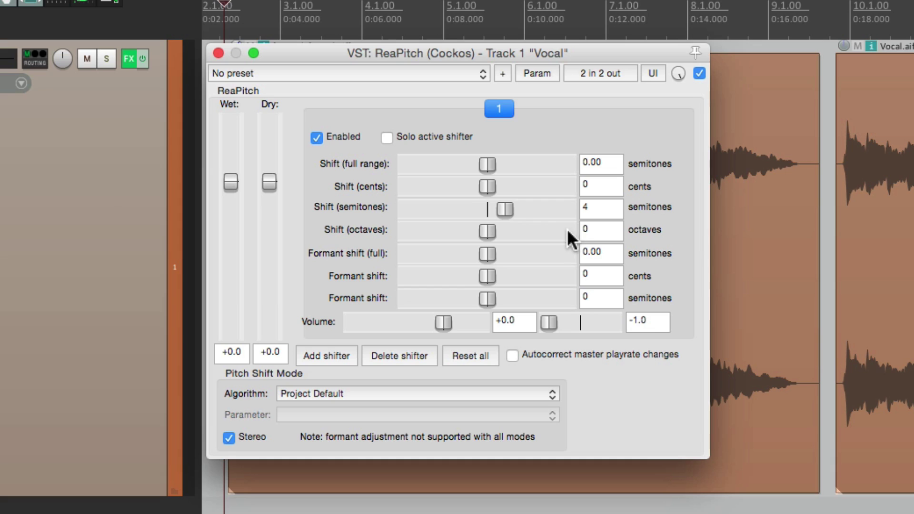
double_click(504, 209)
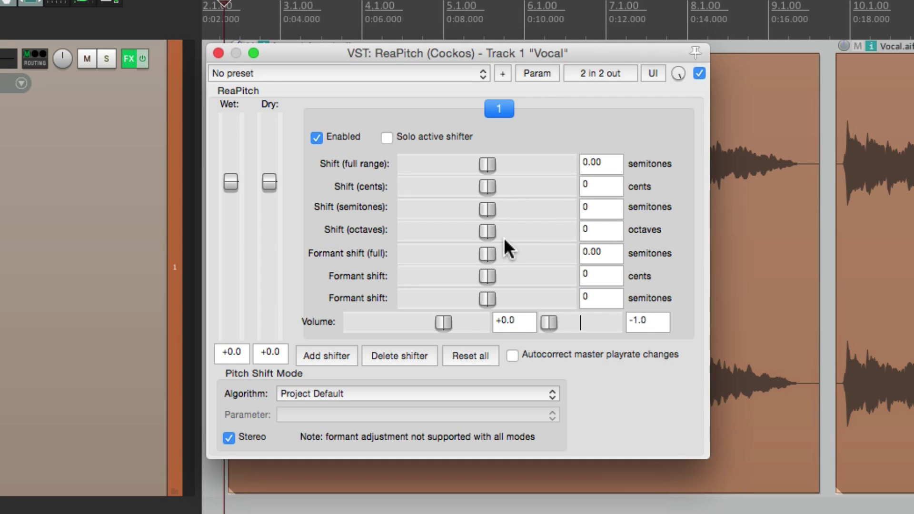
drag(488, 231, 512, 241)
double_click(548, 321)
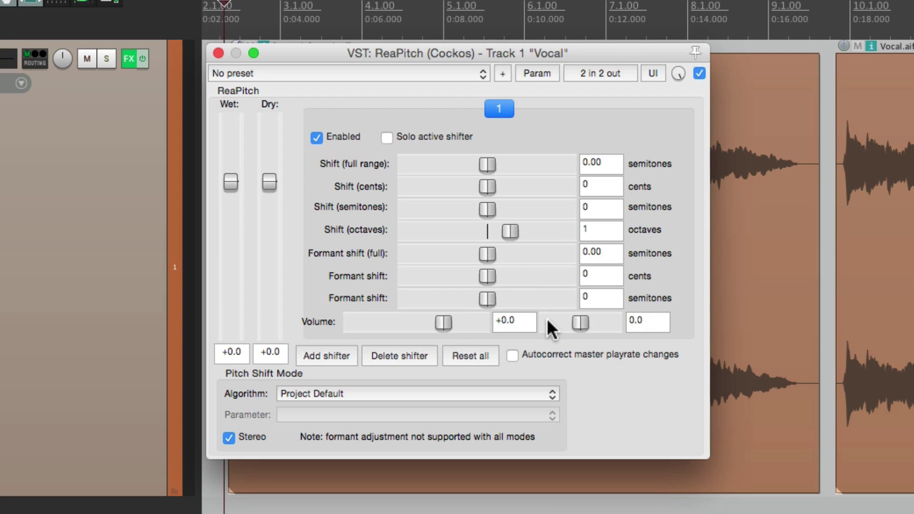
key(space)
- Drop the shifter to one octave down (-1) and audition it
drag(505, 235, 457, 248)
key(space)
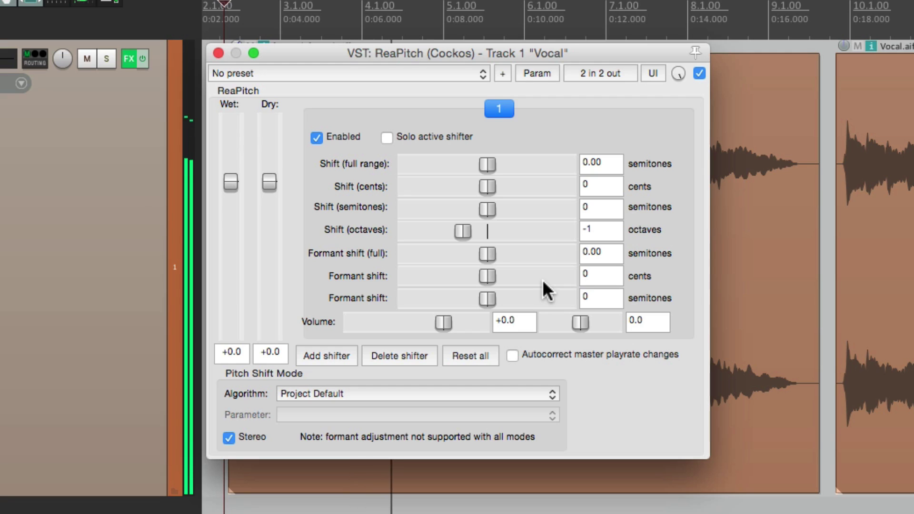
key(space)
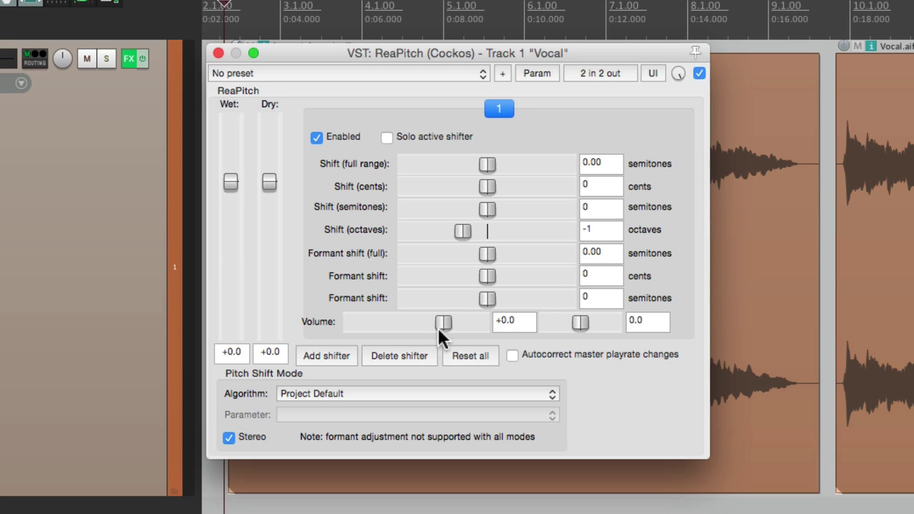
- Lower the octave-down shifter's volume to -6.1 dB while the vocal plays
key(space)
drag(442, 322, 421, 324)
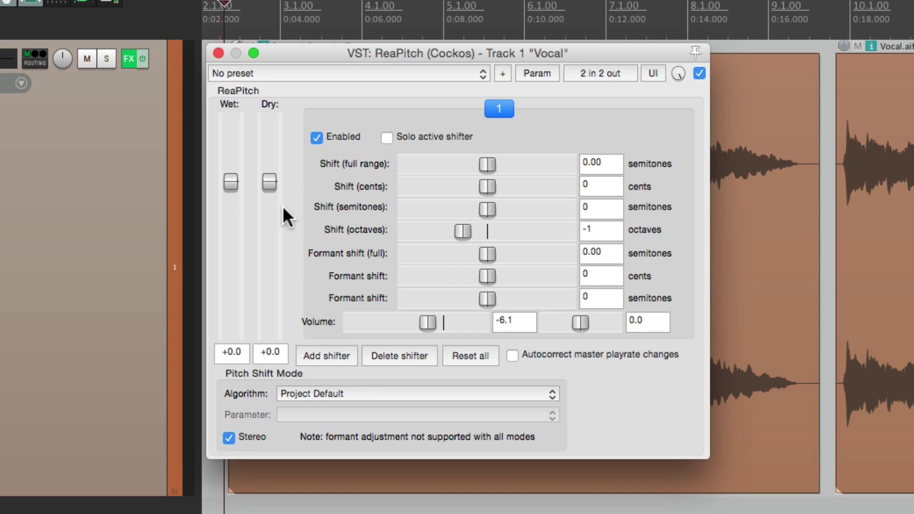
- Mute the dry vocal to -111.5, reset shifter volume to +0.0, and raise formant to 12 semitones
drag(269, 181, 335, 321)
double_click(428, 325)
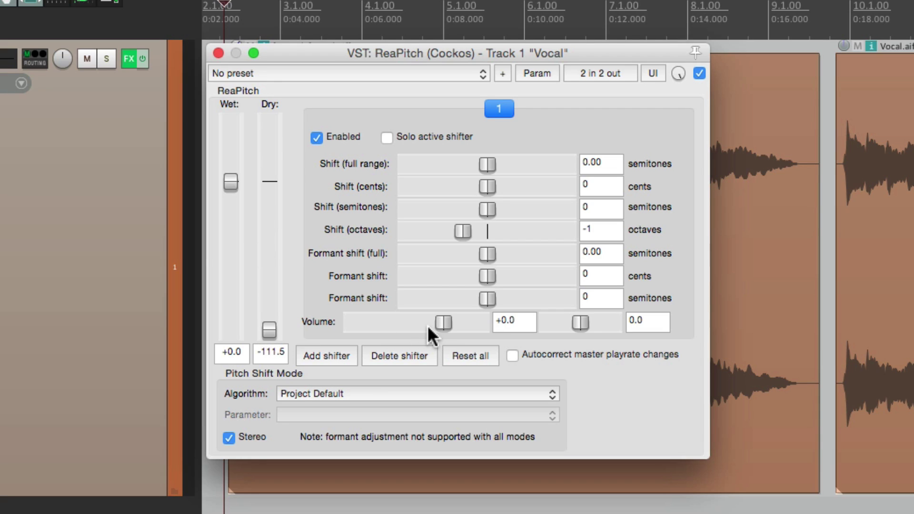
key(space)
drag(487, 298, 541, 292)
key(space)
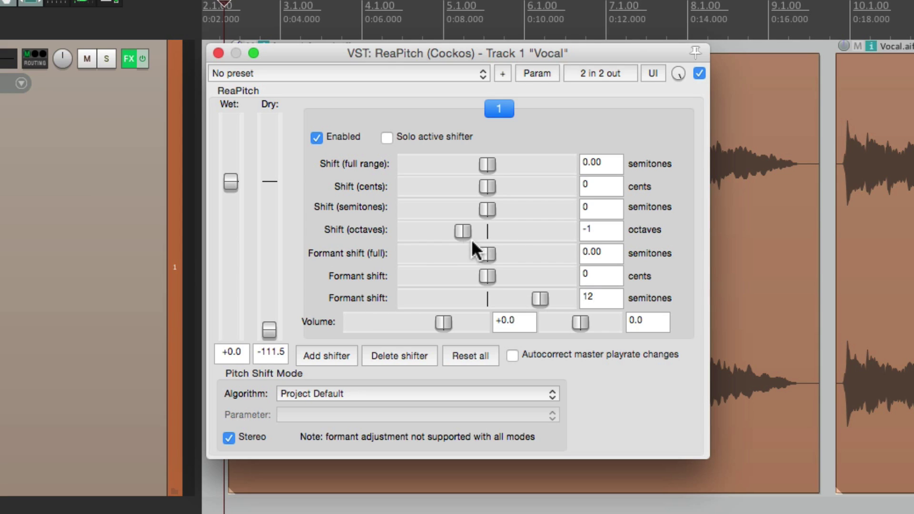
- Audition one octave up with formant shift at -12, then 0, then below zero again
drag(467, 229, 512, 227)
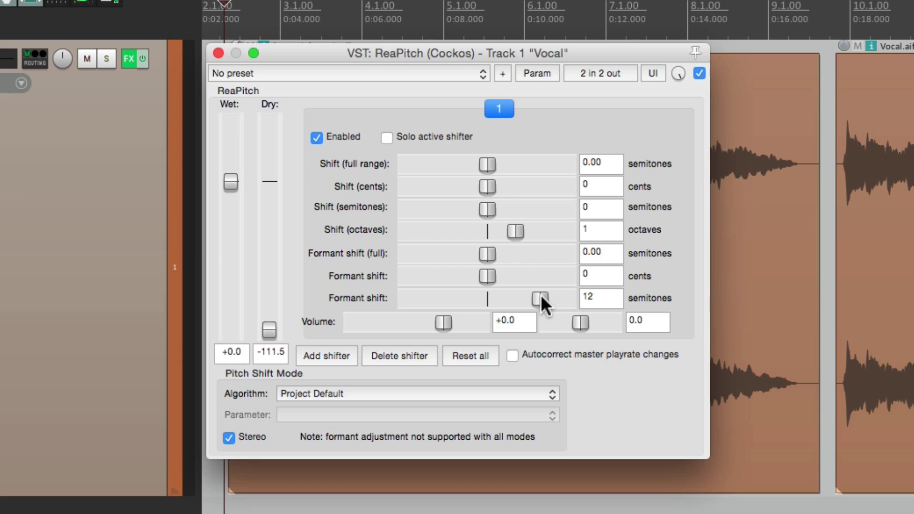
drag(540, 295, 435, 301)
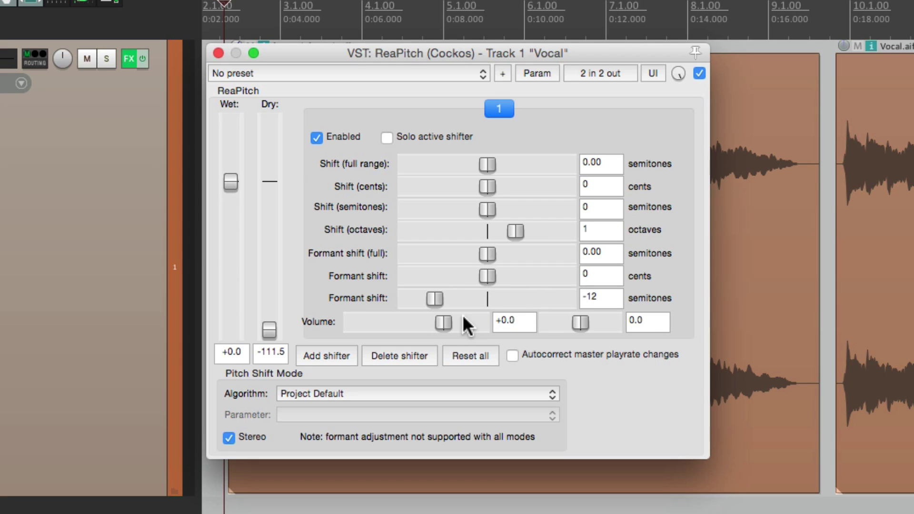
key(space)
double_click(433, 298)
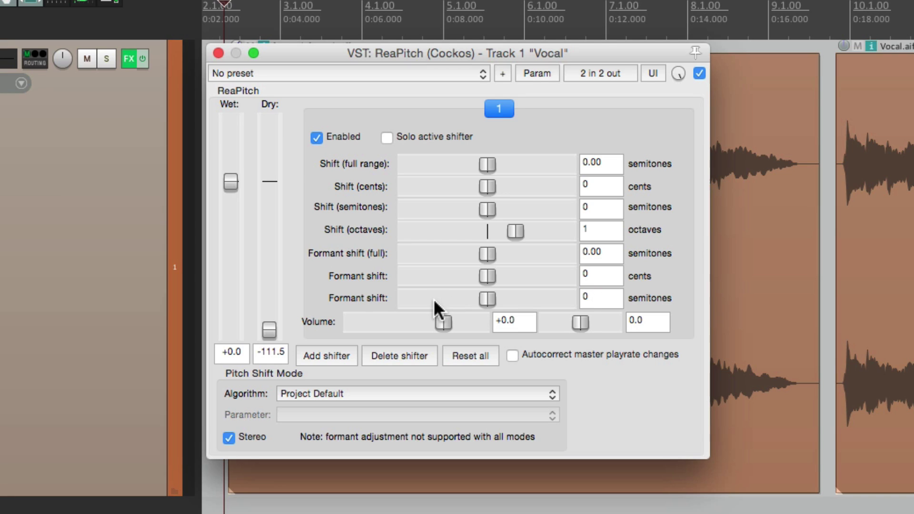
key(space)
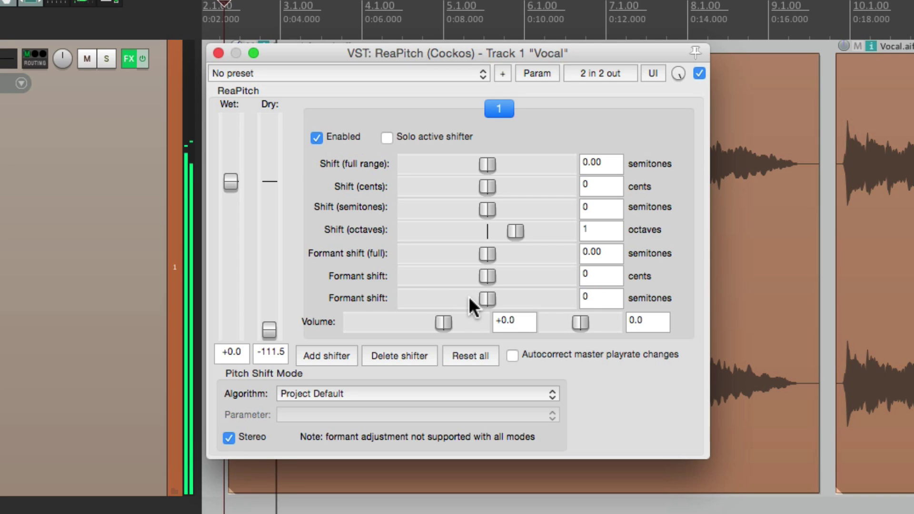
key(space)
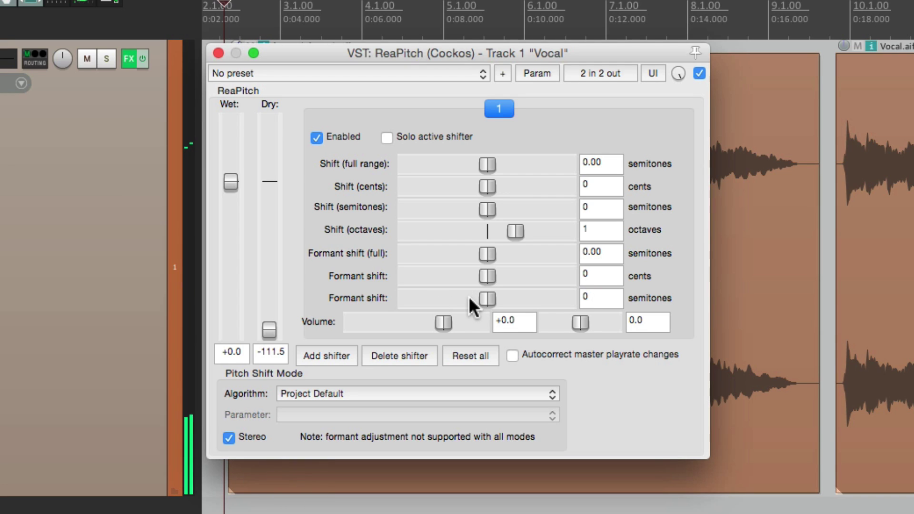
drag(485, 298, 433, 312)
- Restore dry to +0.0 and set the shifter to octave -1, formant +12, volume -7.9
double_click(269, 327)
key(space)
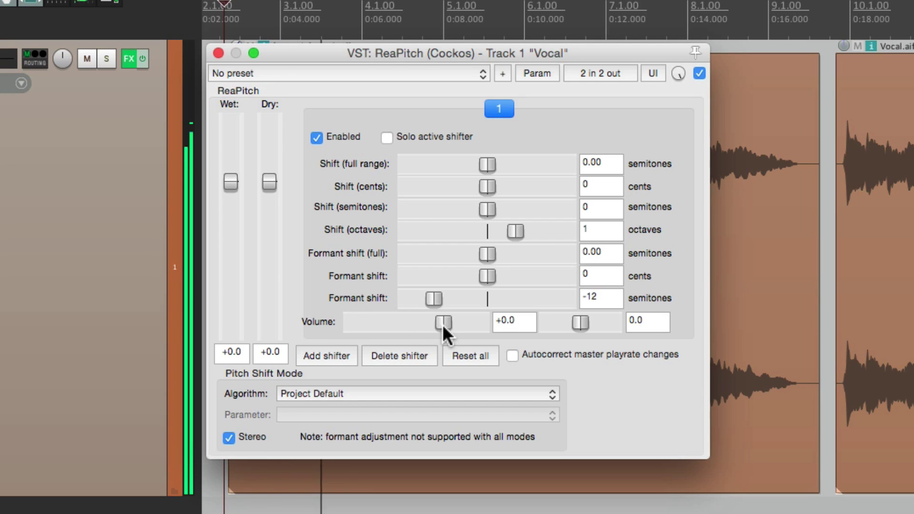
drag(441, 324, 454, 328)
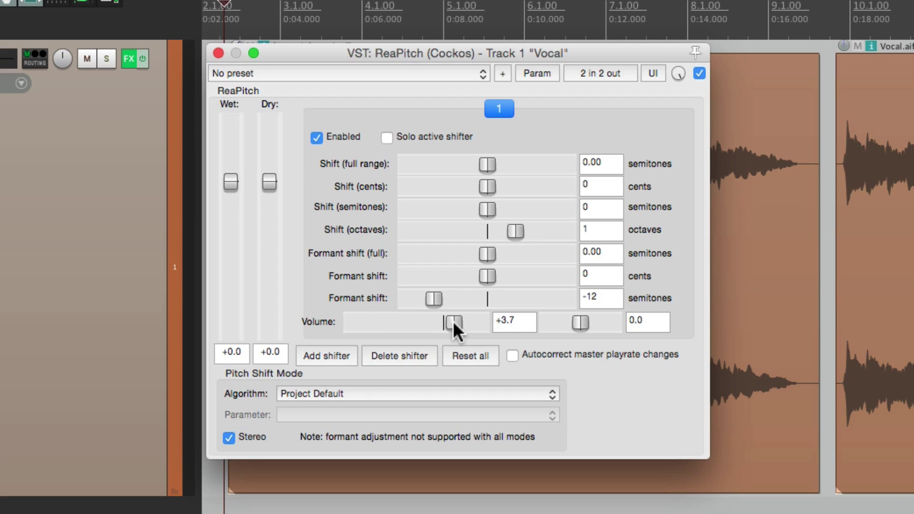
double_click(453, 321)
drag(513, 229, 464, 232)
drag(436, 294, 541, 294)
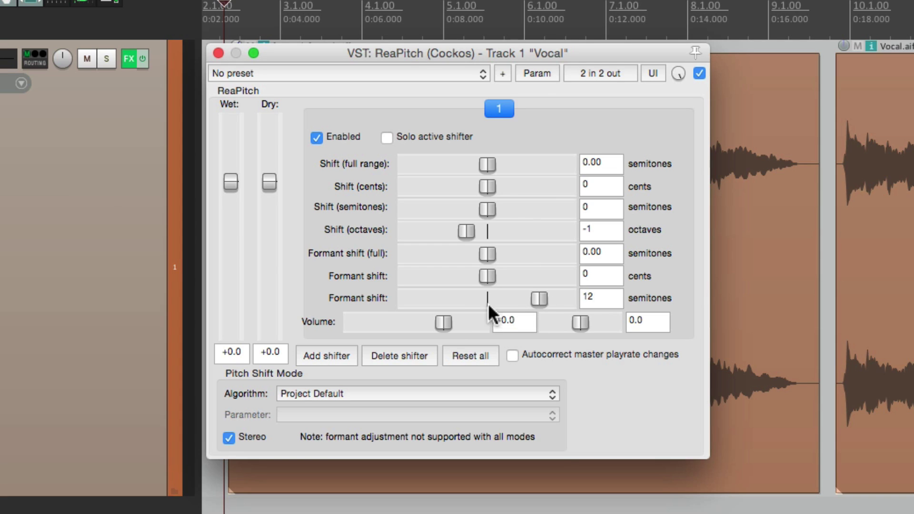
drag(442, 321, 421, 322)
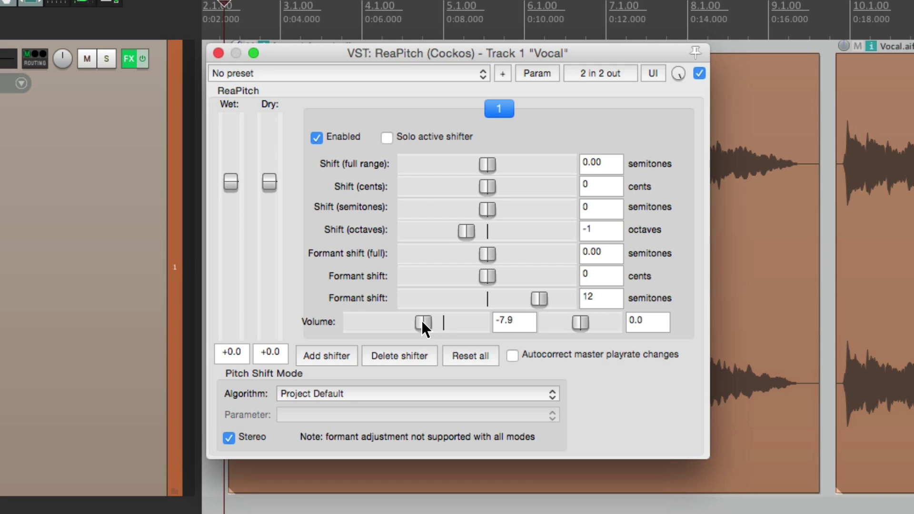
- Reset volume, formant and octave, detune the shifter +10 cents, and pan it to -1.0
double_click(422, 322)
double_click(539, 298)
double_click(465, 230)
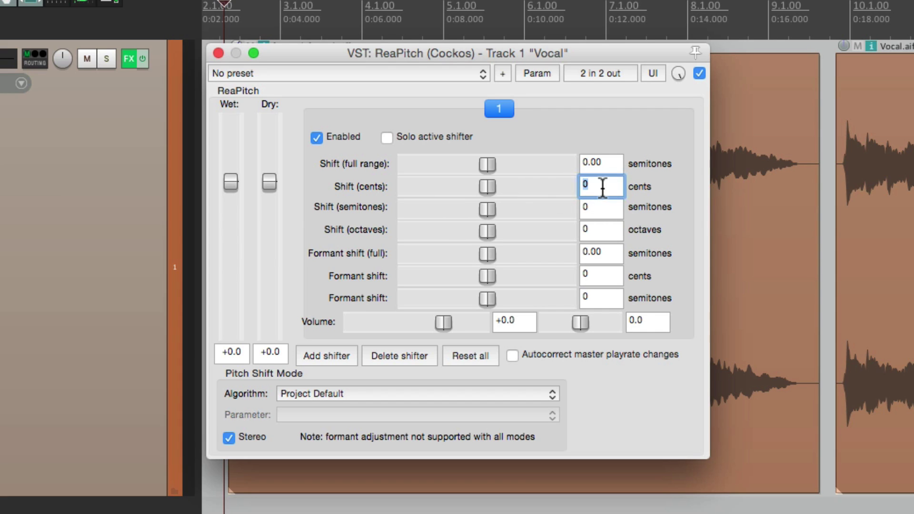
text(10)
key(Return)
key(space)
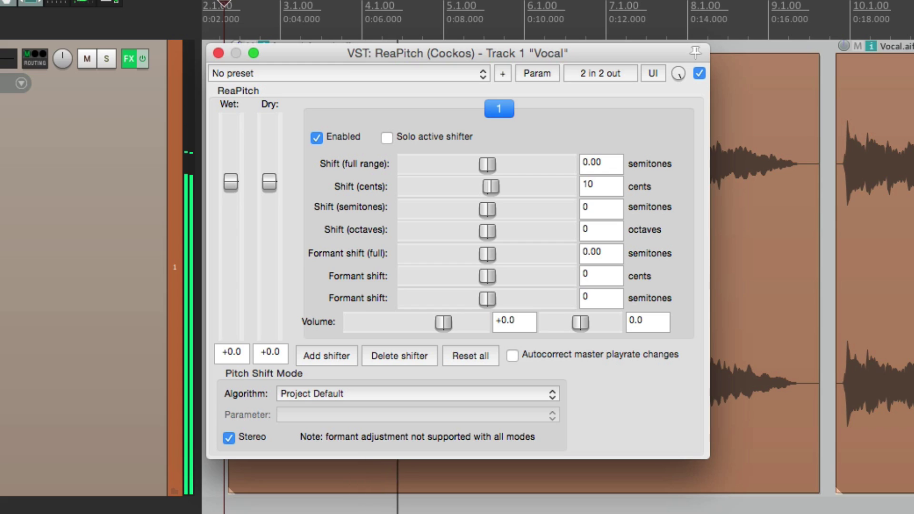
key(space)
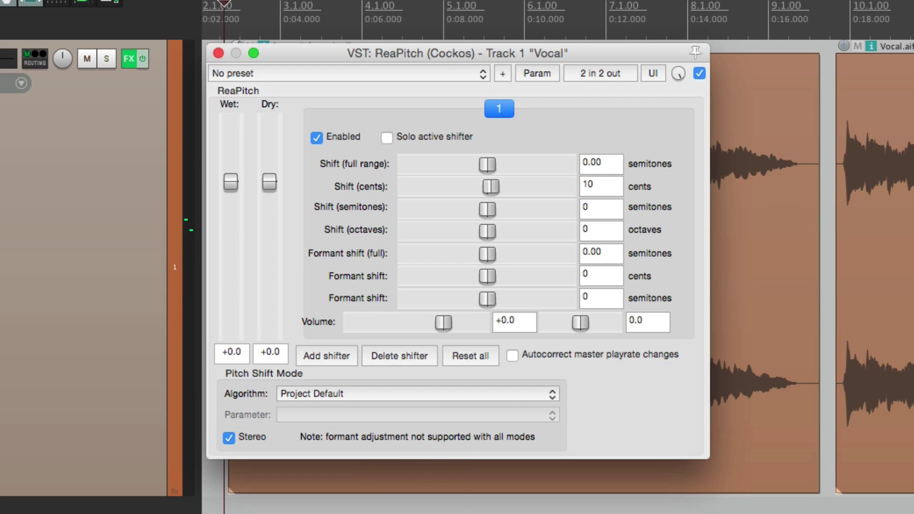
drag(580, 322, 492, 372)
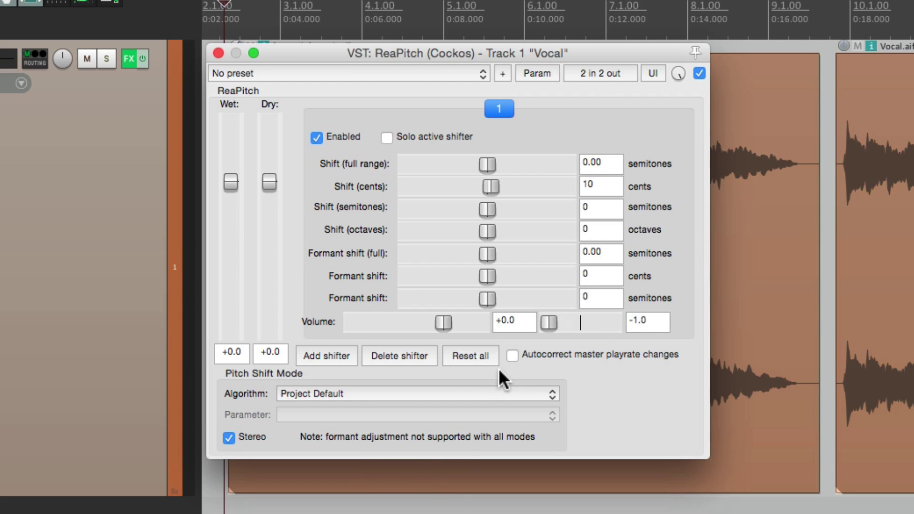
- Add a second shifter panned to 1.0 and detuned by +20 cents
click(339, 358)
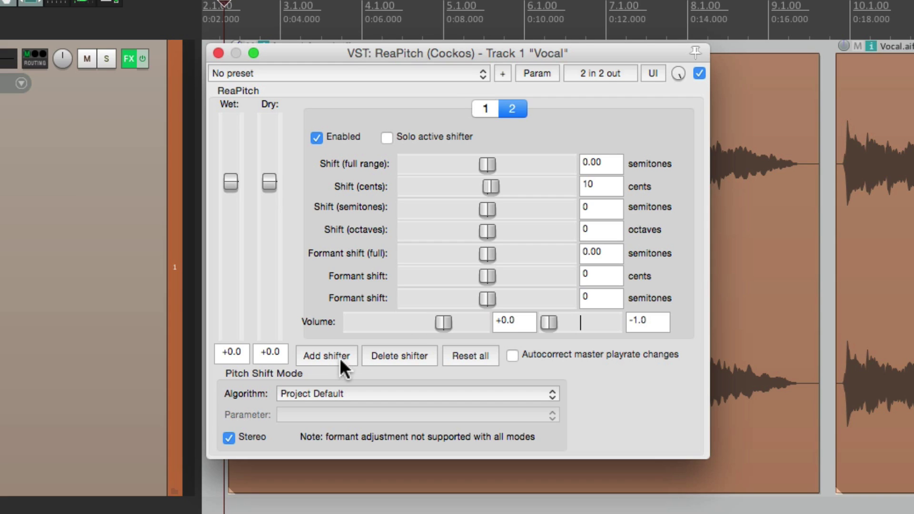
drag(550, 322, 671, 328)
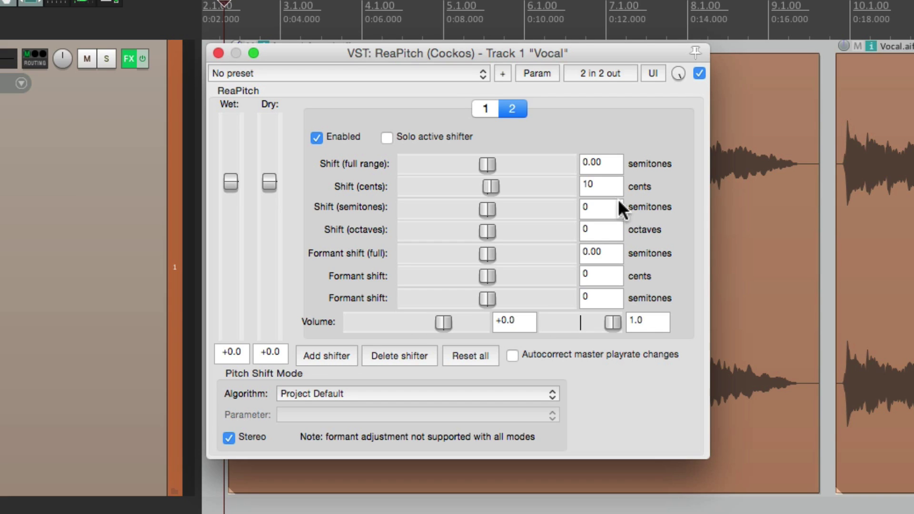
key(Return)
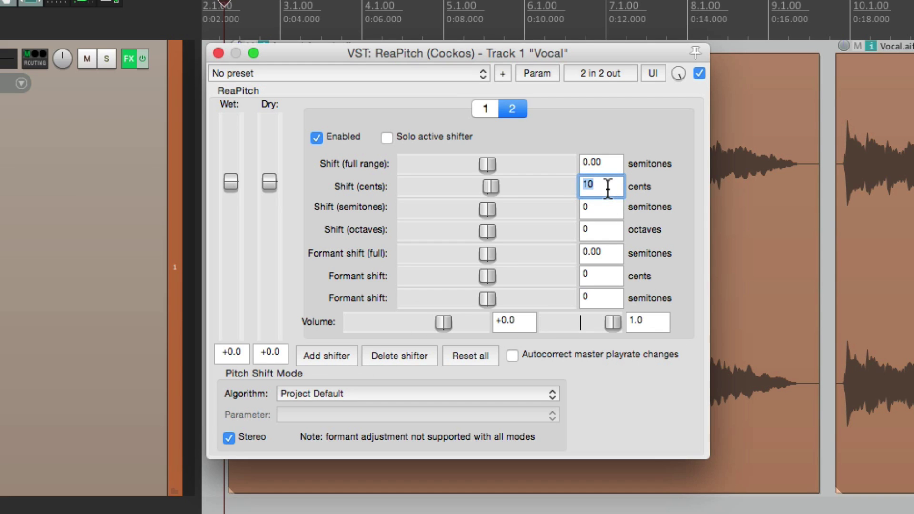
text(20)
key(Return)
- Audition both detuned shifters, dipping the dry vocal and bypassing ReaPitch to compare
click(473, 112)
click(510, 110)
key(space)
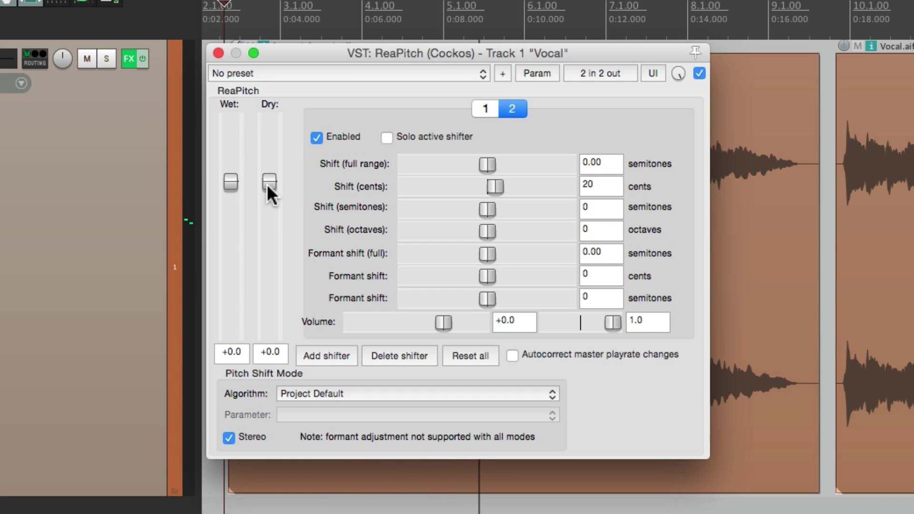
mouse_move(266, 184)
mouse_down()
mouse_move(276, 357)
mouse_move(273, 191)
mouse_up()
click(699, 73)
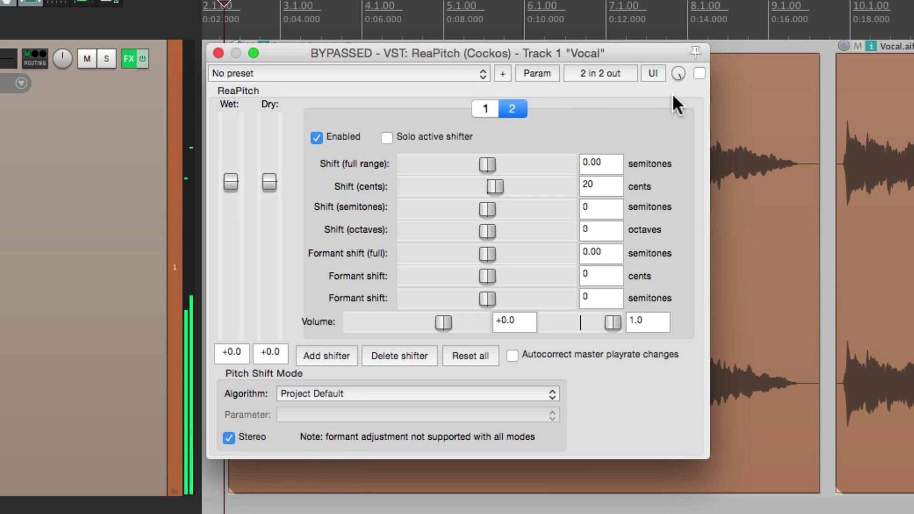
click(699, 73)
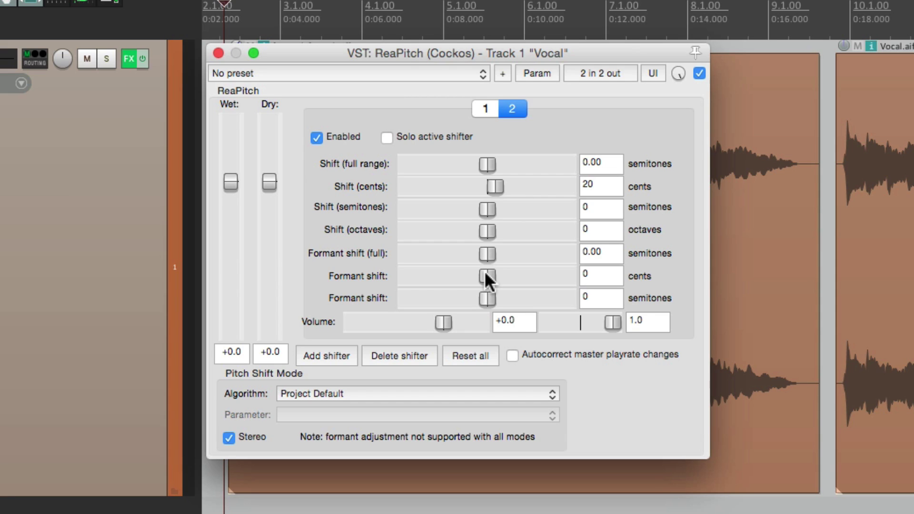
- Add a third shifter panned fully left at -1.0 with a +4 semitone shift
key(space)
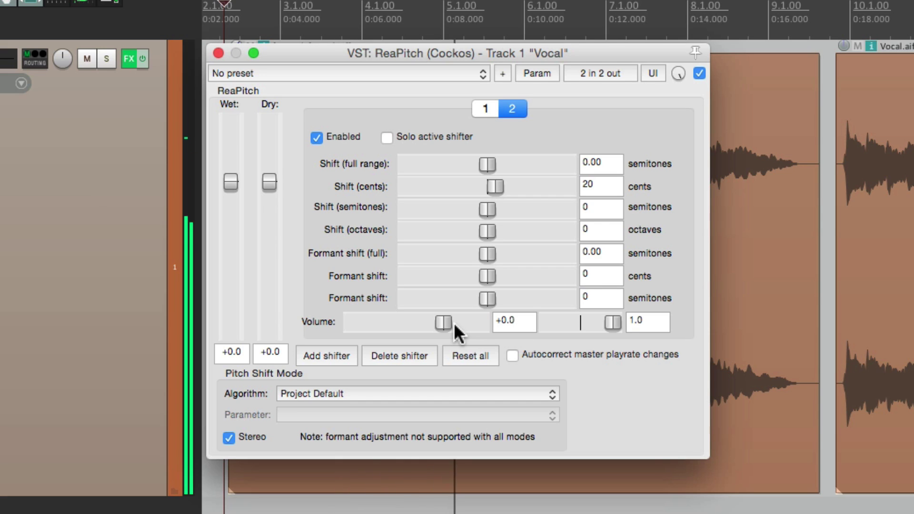
key(space)
click(340, 358)
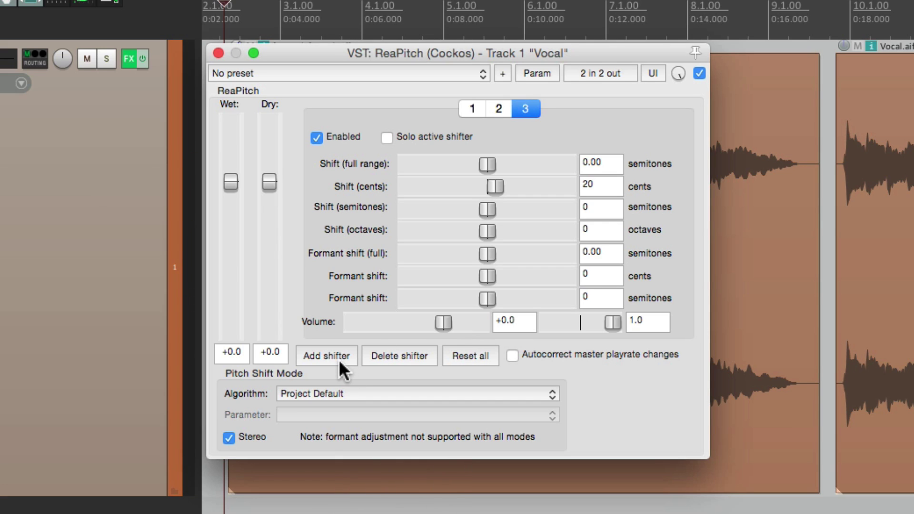
drag(567, 331, 526, 321)
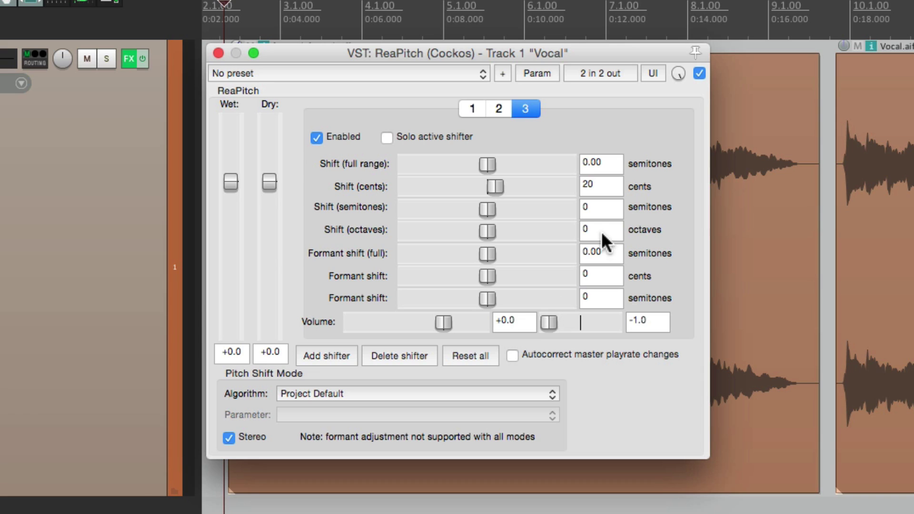
click(601, 209)
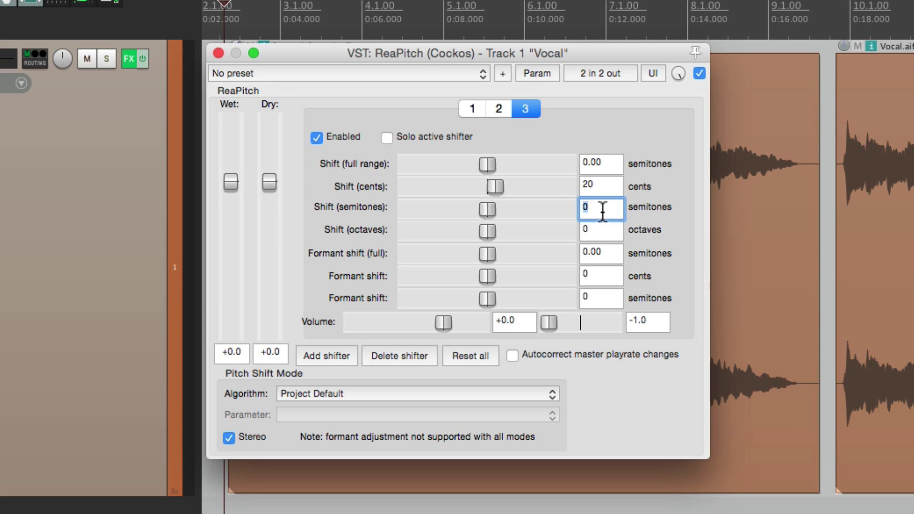
text(4)
key(Return)
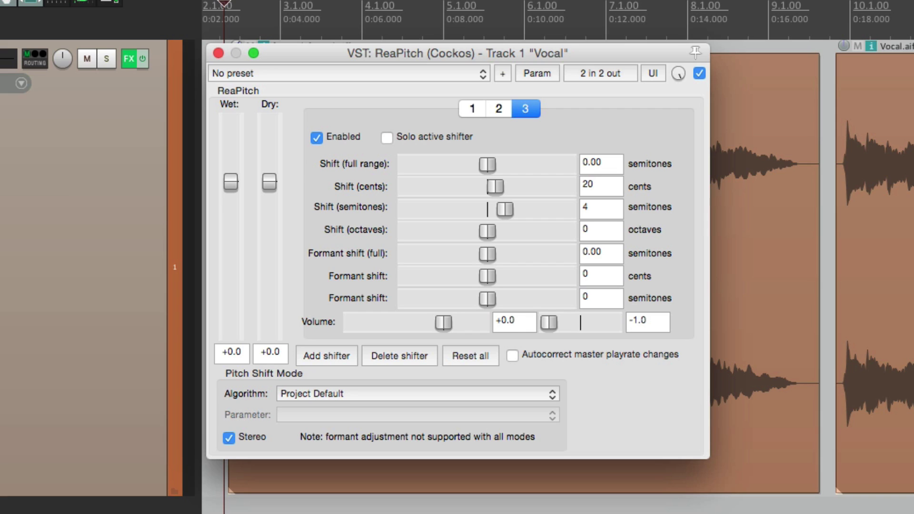
- Lower the third shifter's formant shift to -4 semitones and audition the harmony
key(space)
drag(489, 296, 470, 303)
key(space)
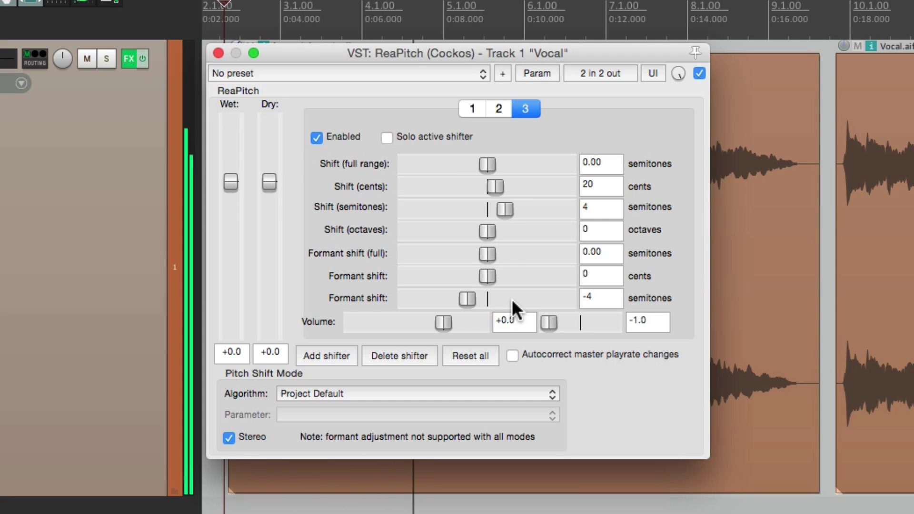
key(space)
- Add a fourth shifter at +7 semitones with -7 formant shift, then audition the fifth
click(326, 355)
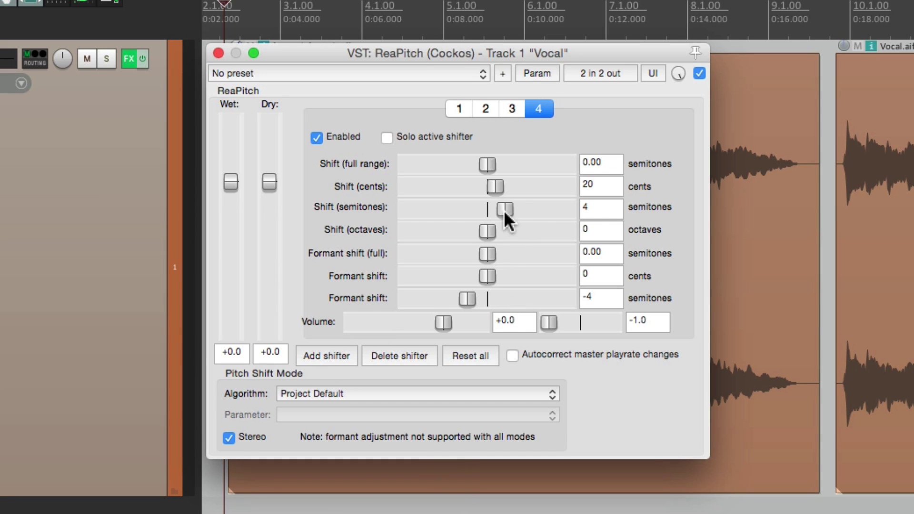
drag(503, 209, 516, 216)
drag(467, 301, 456, 304)
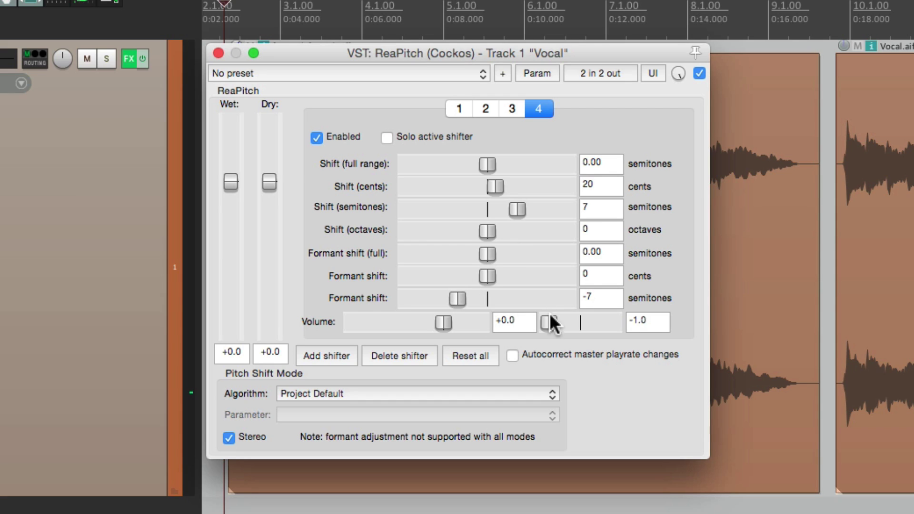
key(space)
- Add a fifth shifter one octave down, formant +12, pan 0.0, volume about -6.1
click(328, 357)
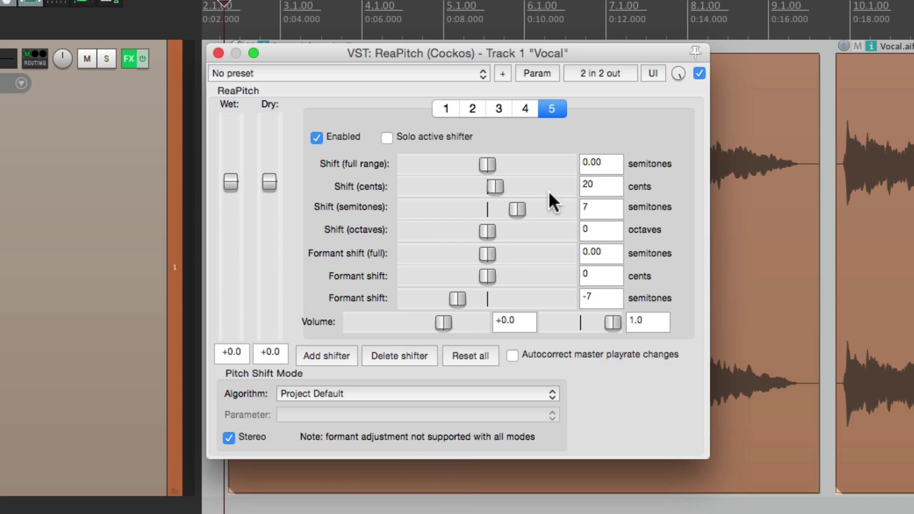
double_click(523, 207)
drag(486, 231, 476, 264)
drag(456, 298, 540, 298)
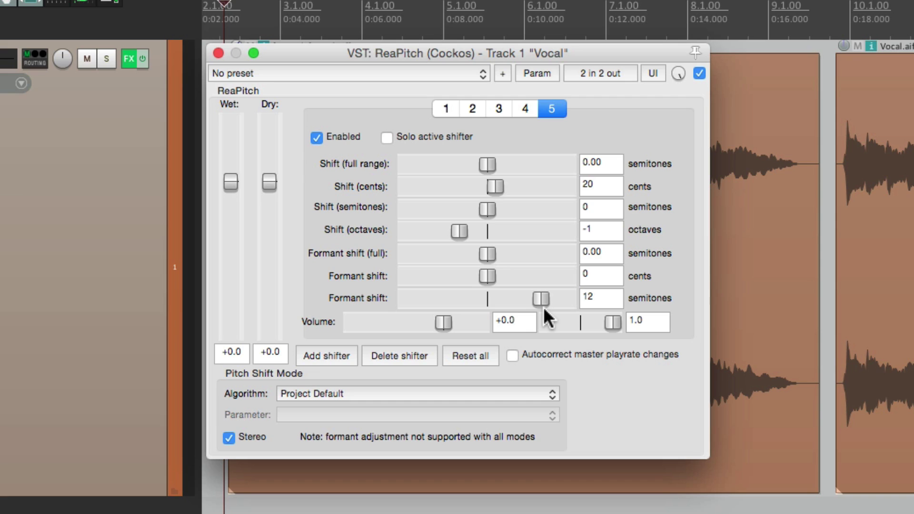
drag(601, 321, 547, 320)
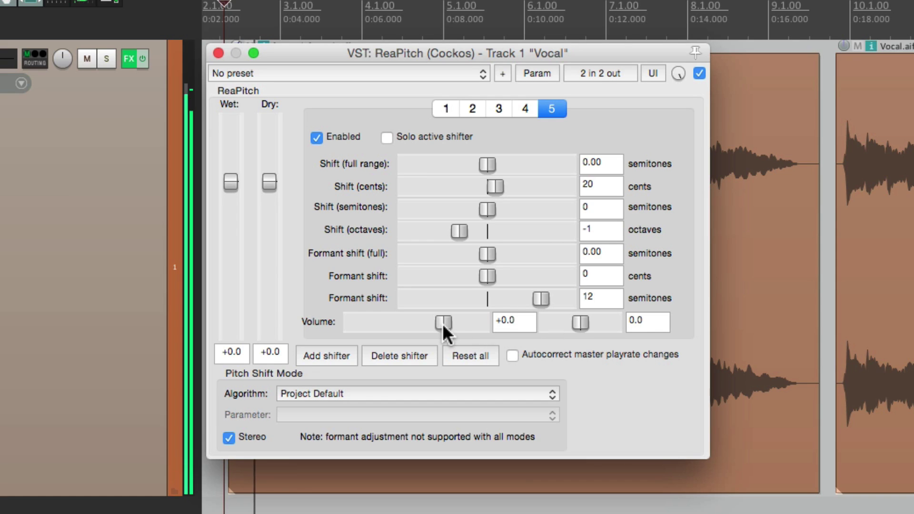
mouse_move(442, 323)
mouse_down()
mouse_move(366, 329)
mouse_move(433, 327)
mouse_move(424, 326)
mouse_up()
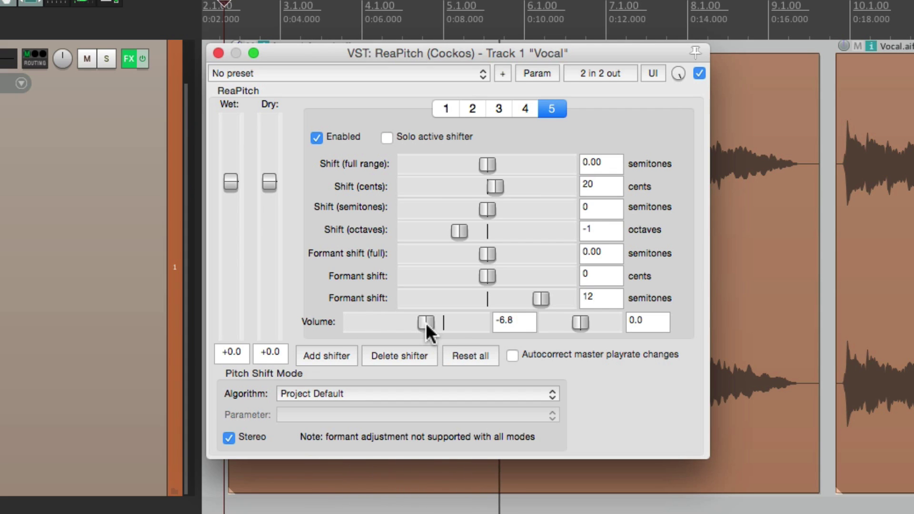
drag(426, 322, 428, 321)
- Add a sixth shifter one octave up with -12 formant, tuning its volume to +5.2 during playback
click(332, 358)
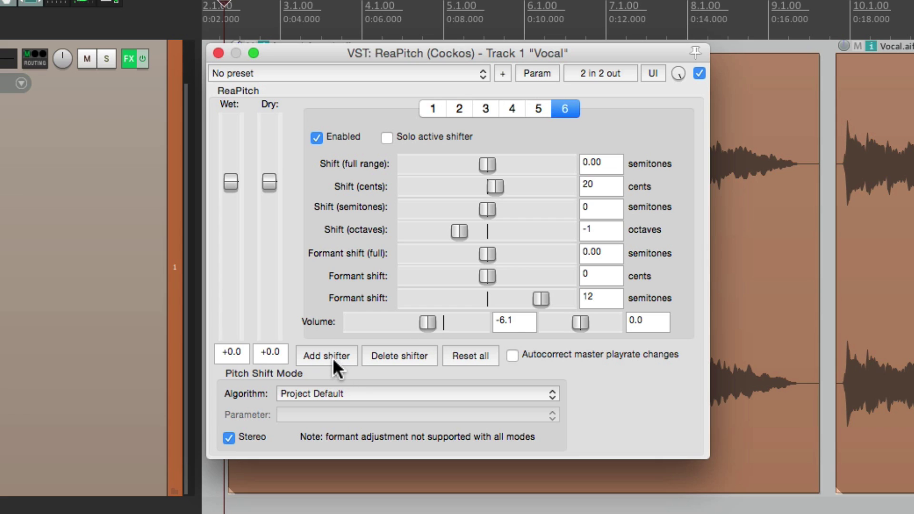
drag(464, 230, 527, 231)
drag(533, 295, 429, 301)
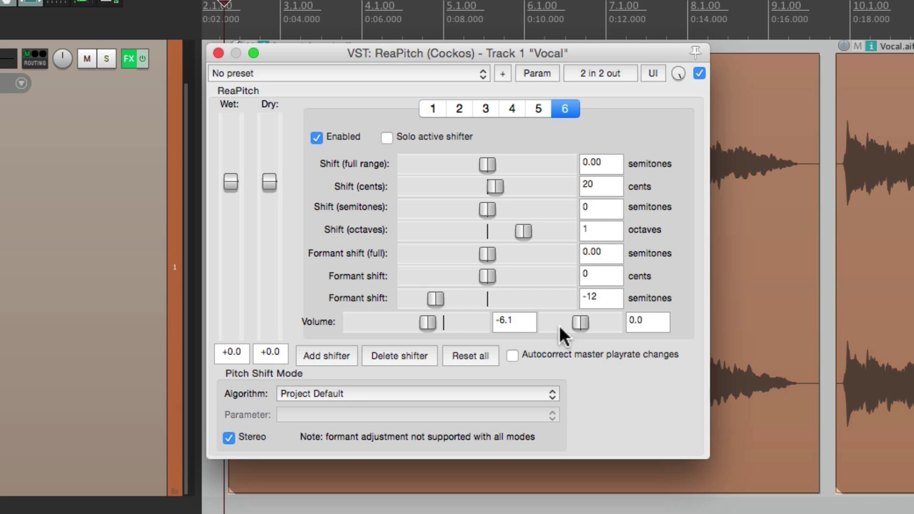
double_click(429, 320)
key(space)
mouse_move(444, 320)
mouse_down()
mouse_move(473, 320)
mouse_move(409, 322)
mouse_move(461, 318)
mouse_up()
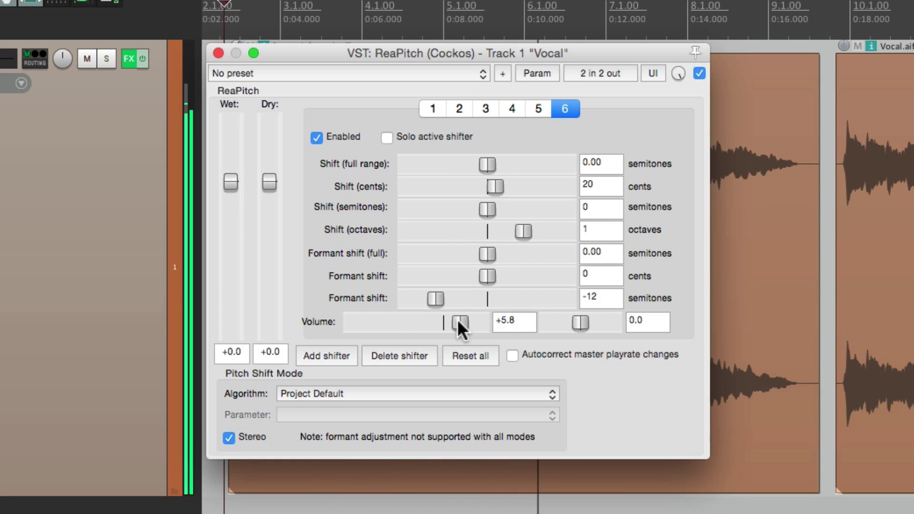
scroll(460, 322, up, 1)
drag(459, 319, 456, 320)
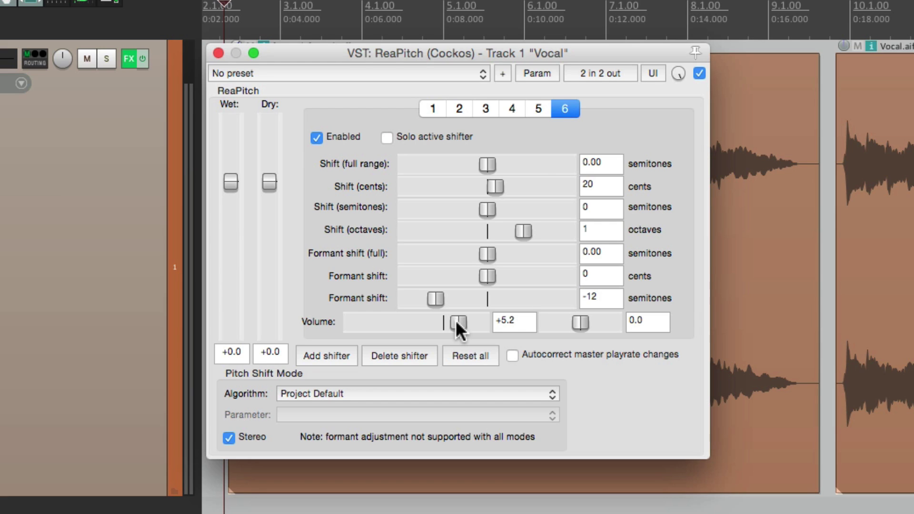
click(432, 108)
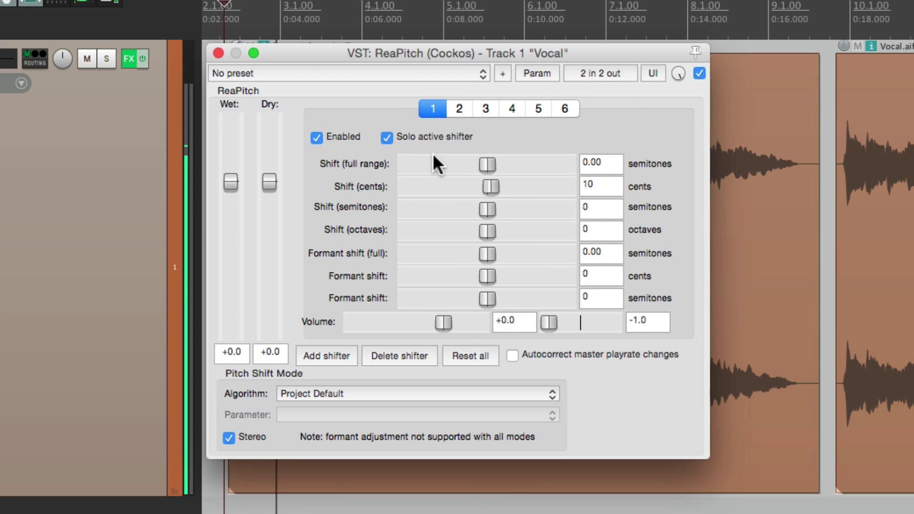
click(461, 107)
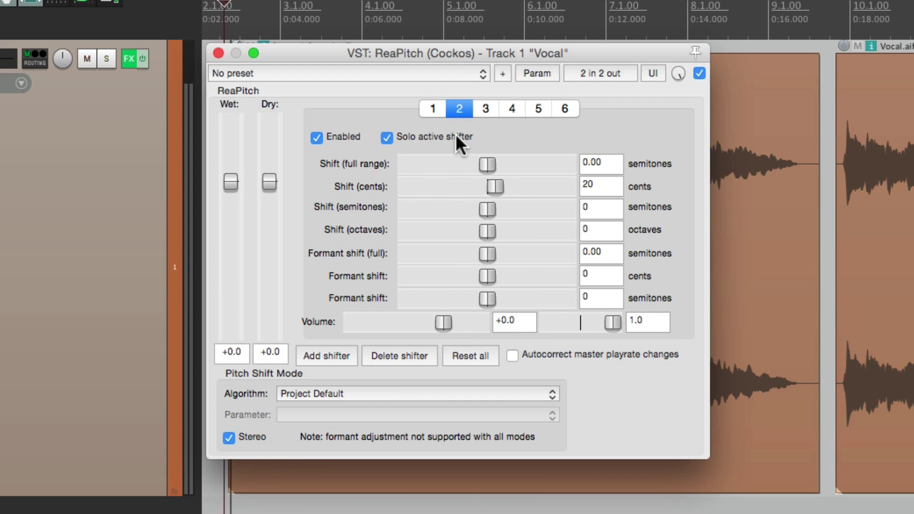
click(479, 110)
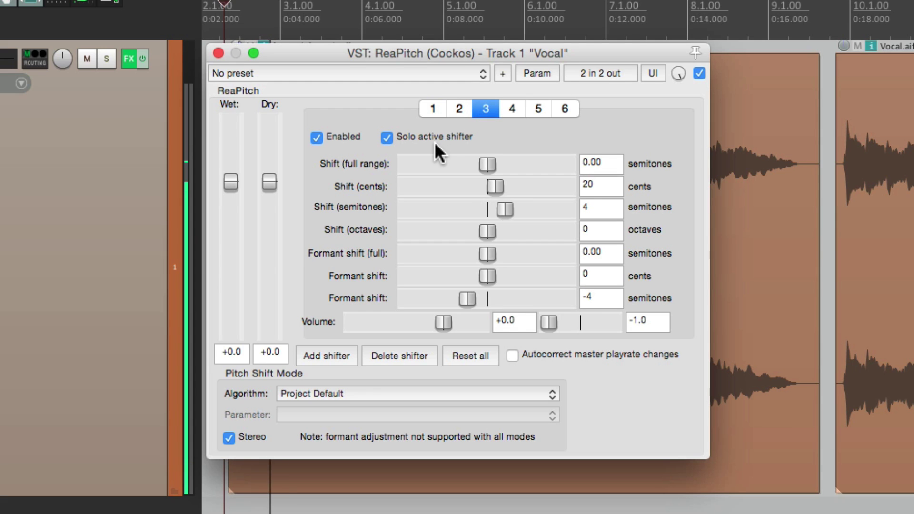
click(512, 108)
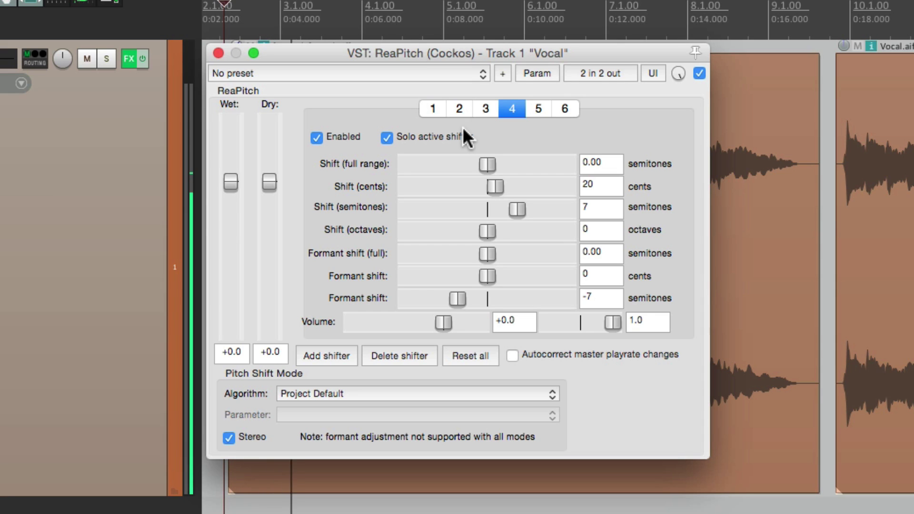
click(538, 108)
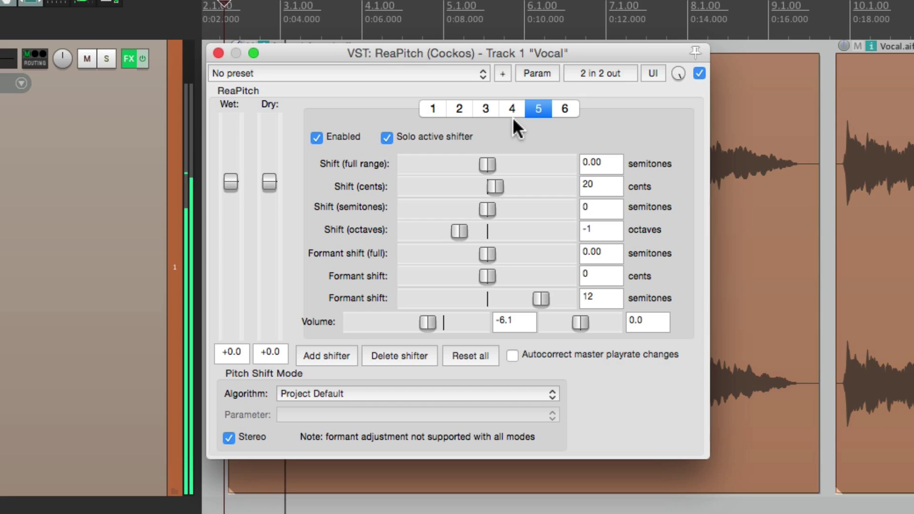
click(571, 110)
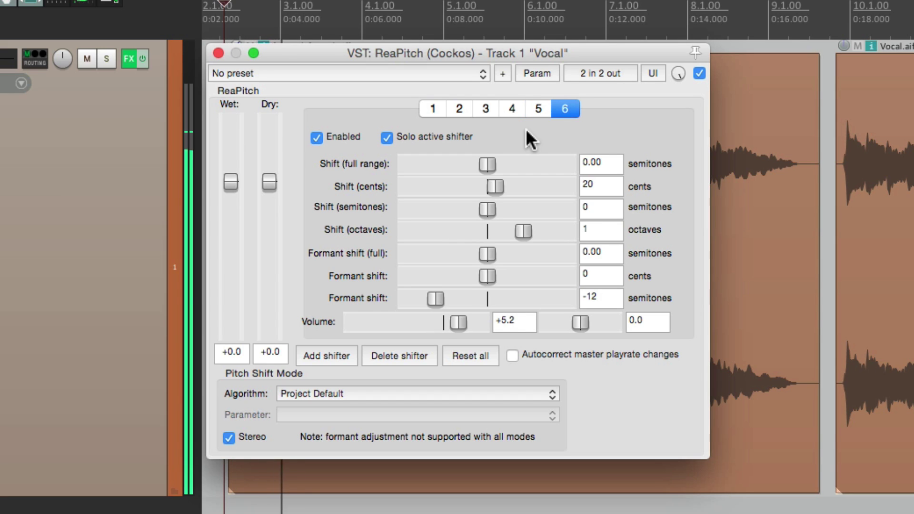
key(space)
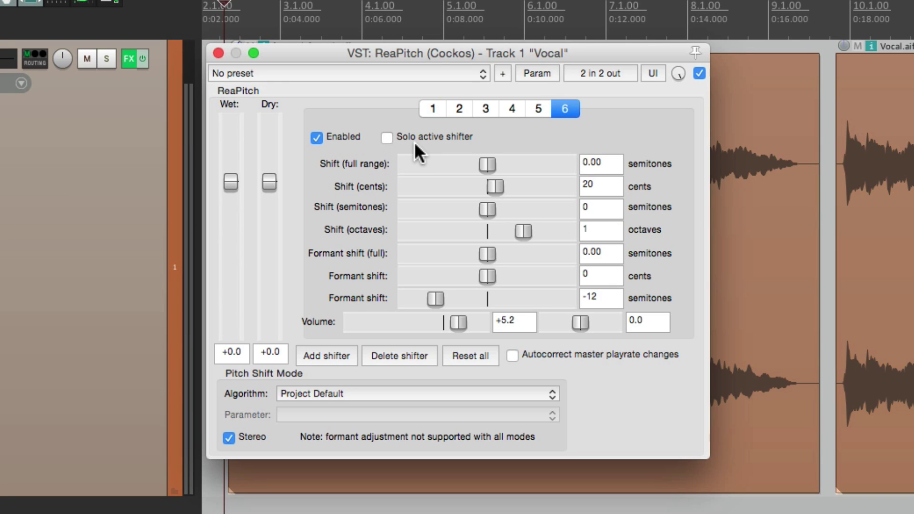
key(space)
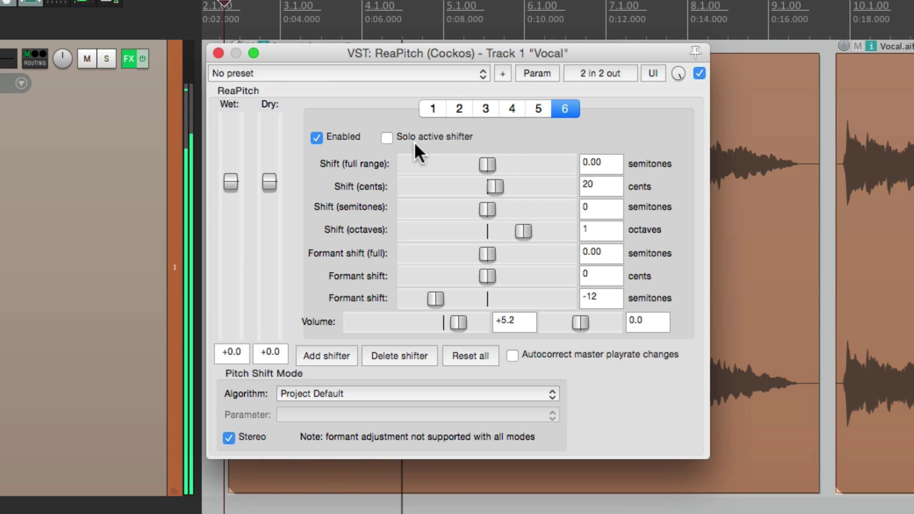
key(space)
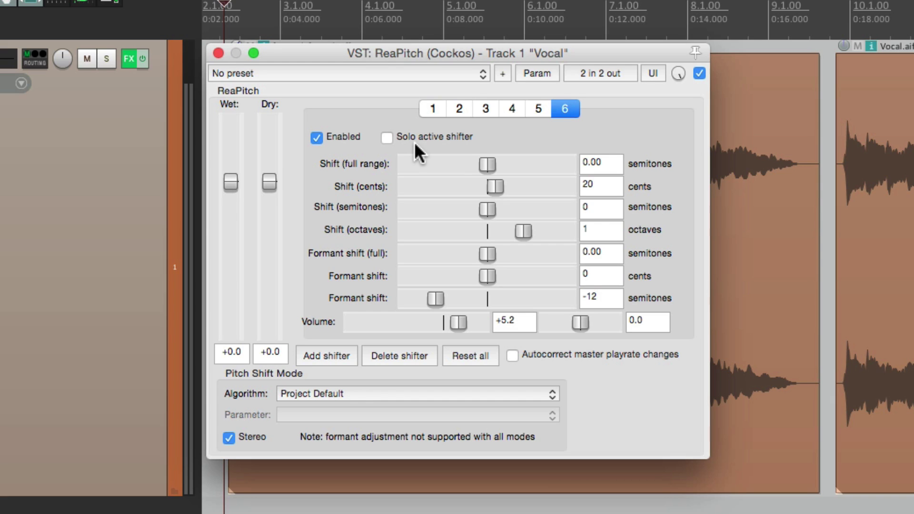
- Switch the pitch shift algorithm to SoundTouch and listen to it
click(397, 395)
click(398, 406)
key(space)
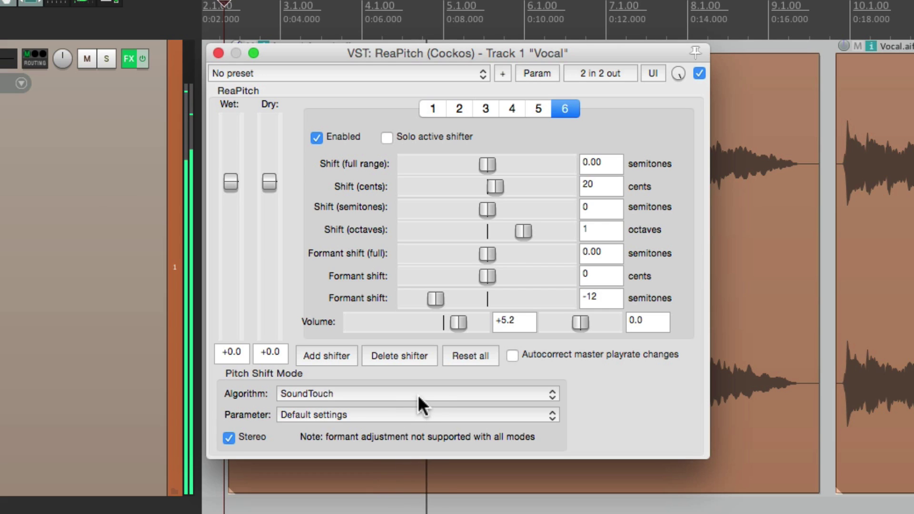
- Choose élastique 3.1.4 Pro, audition it, and leave the parameter mode on Normal
click(401, 393)
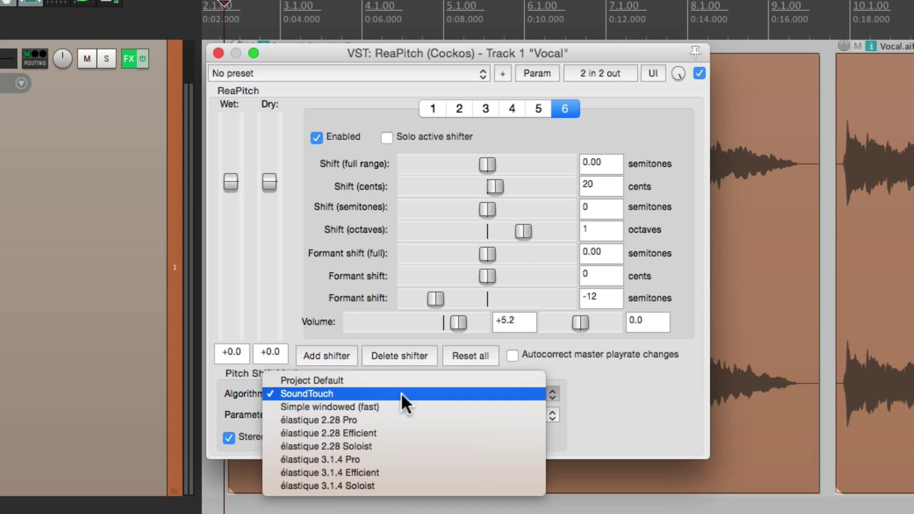
click(403, 458)
key(space)
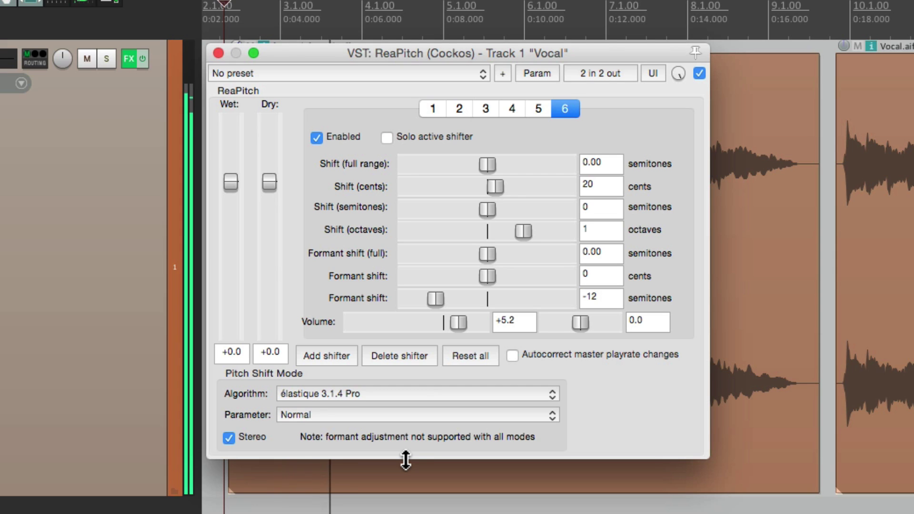
click(413, 410)
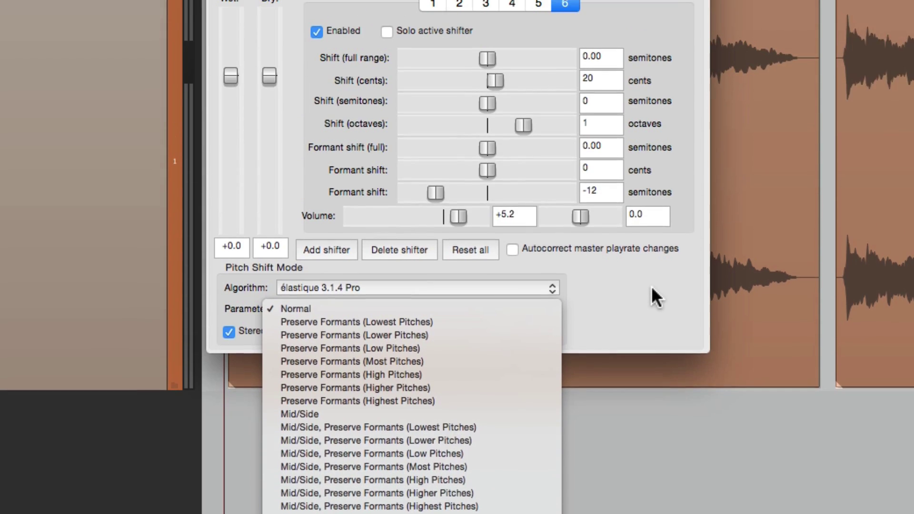
click(617, 71)
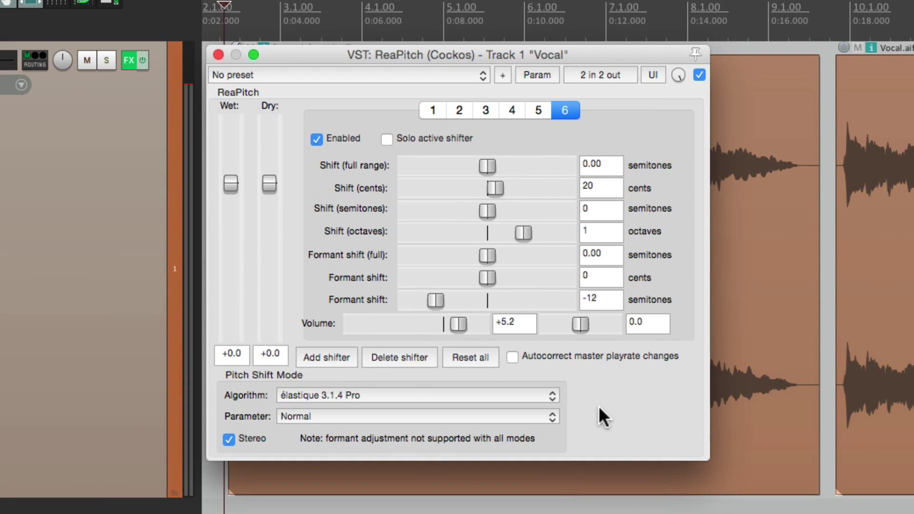